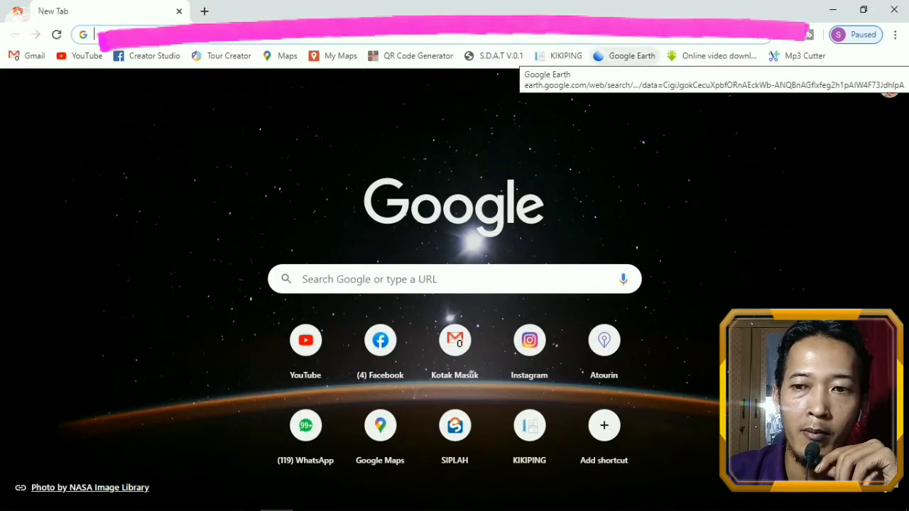
Open Google Earth in the browser and sign out of the current account.
{"action": "left_click", "coordinate": [628, 56]}
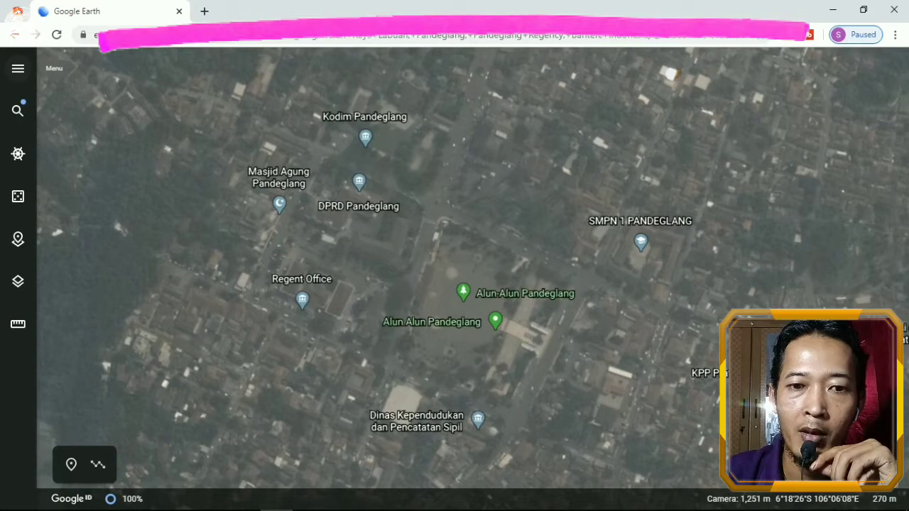
{"action": "left_click", "coordinate": [18, 68]}
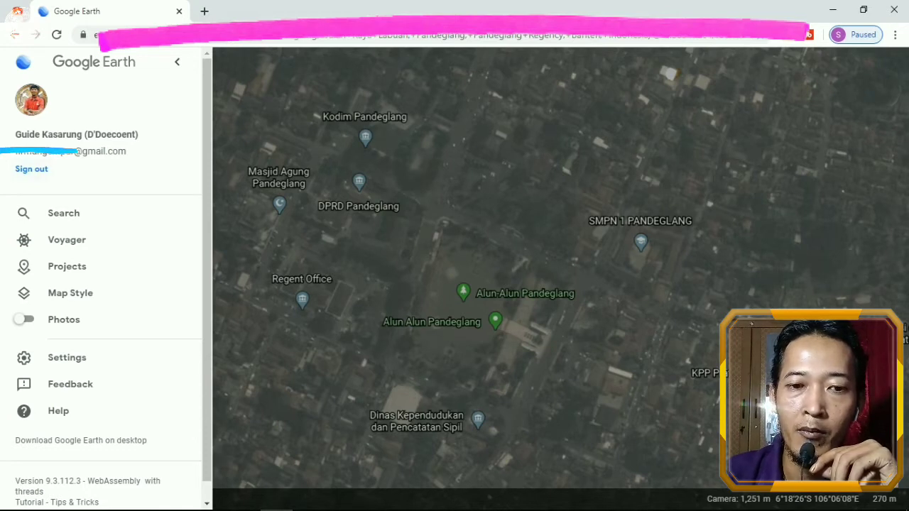
{"action": "left_click", "coordinate": [32, 169]}
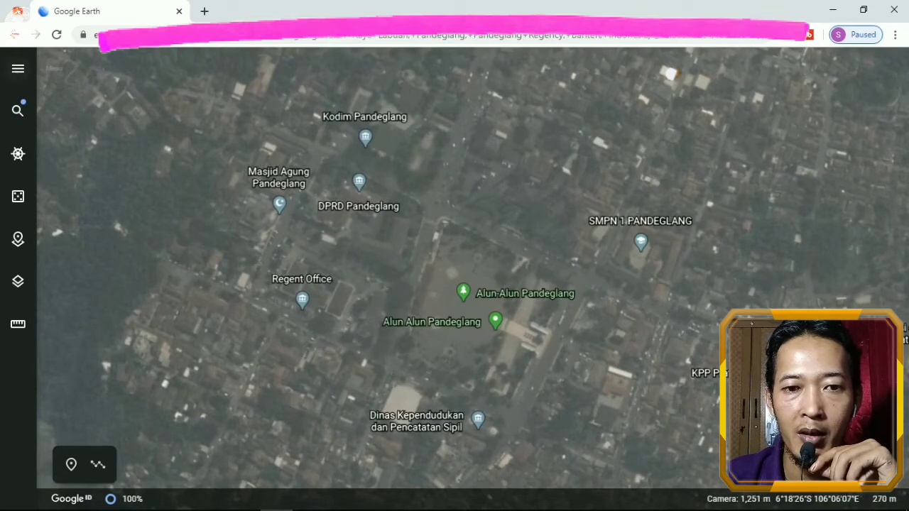
Start signing in to Google Earth and choose the second saved Google account.
{"action": "left_click", "coordinate": [18, 68]}
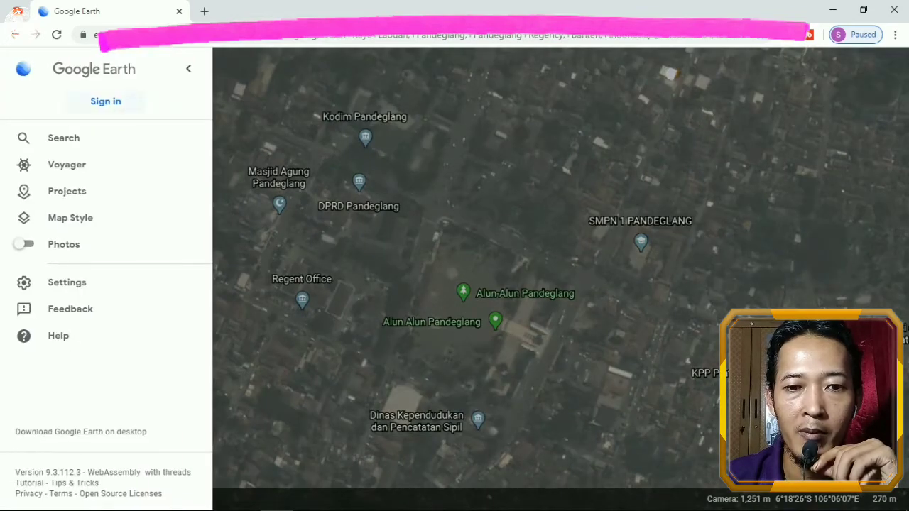
{"action": "left_click", "coordinate": [105, 101]}
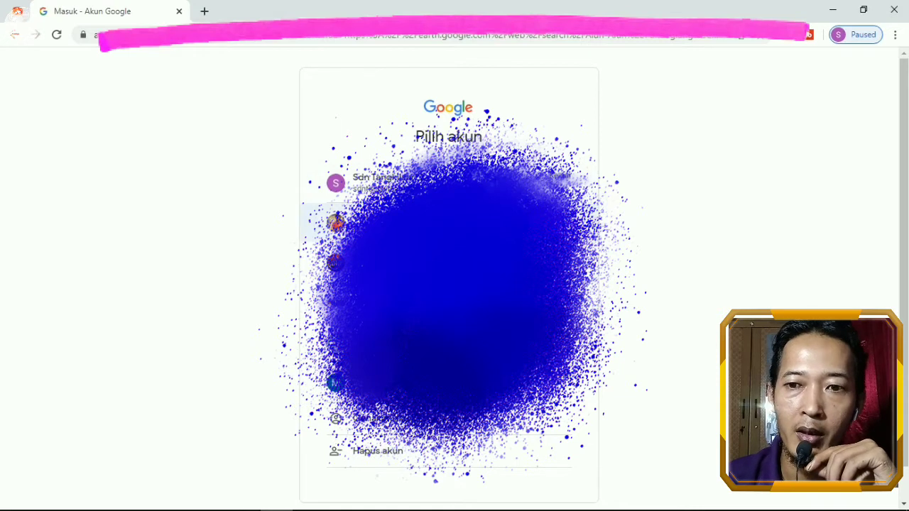
{"action": "left_click", "coordinate": [449, 223]}
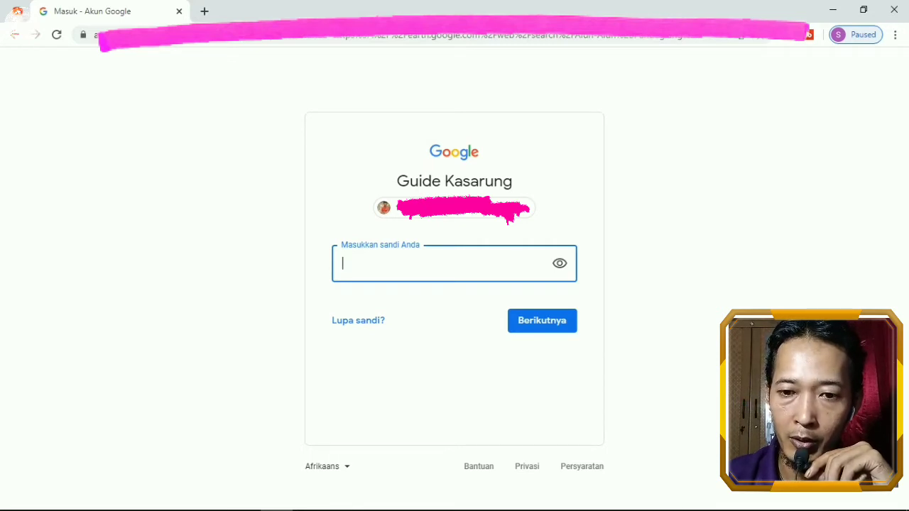
Try to sign in to the chosen Google account with its password.
{"action": "left_click", "coordinate": [438, 264]}
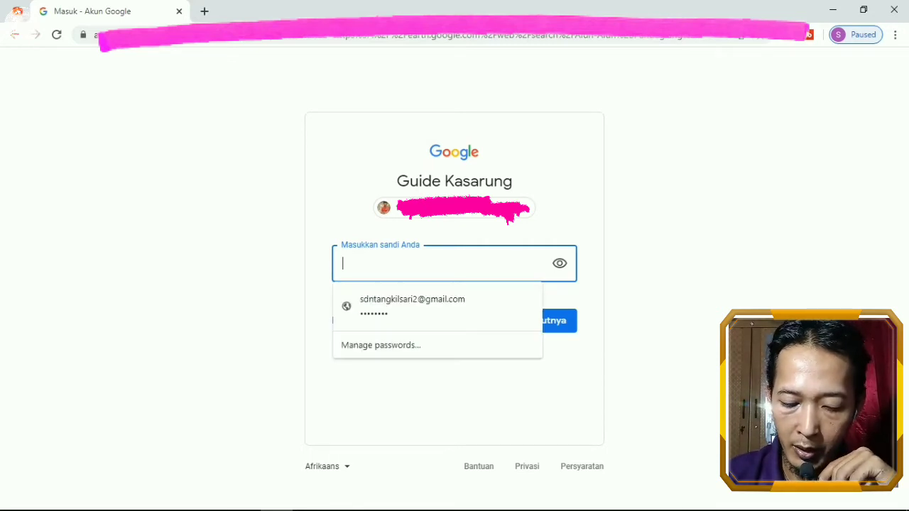
{"action": "type", "text": "****"}
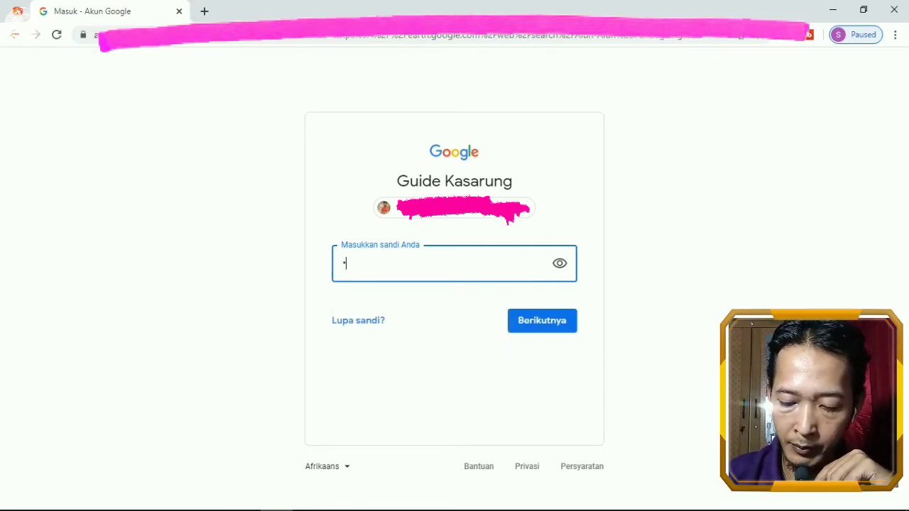
{"action": "type", "text": "**"}
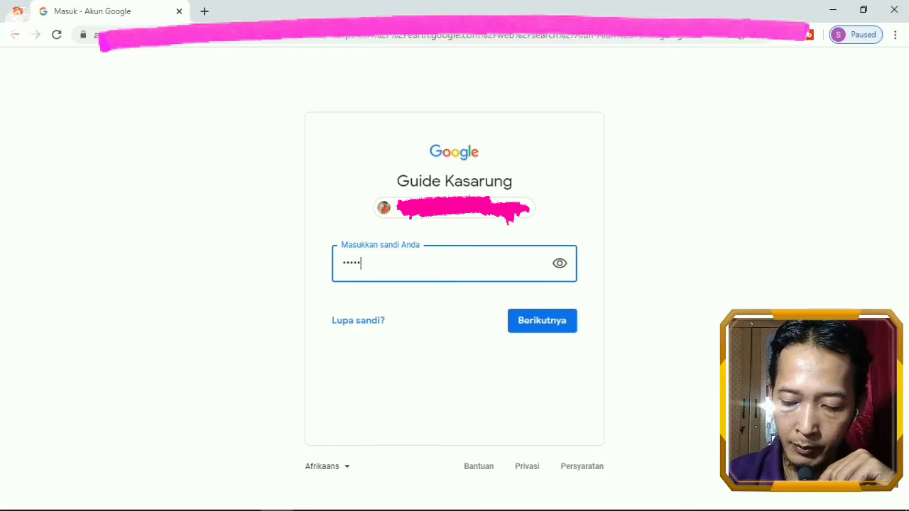
{"action": "type", "text": "*******"}
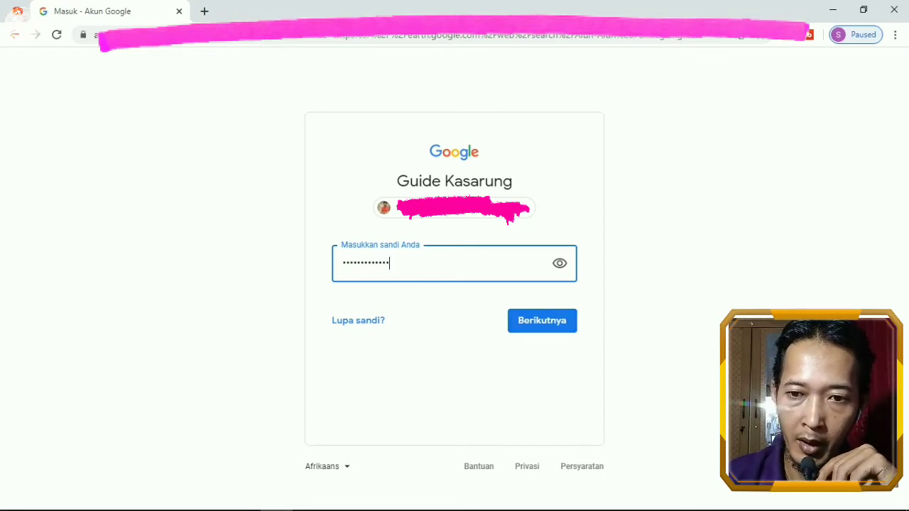
{"action": "key", "text": "Return"}
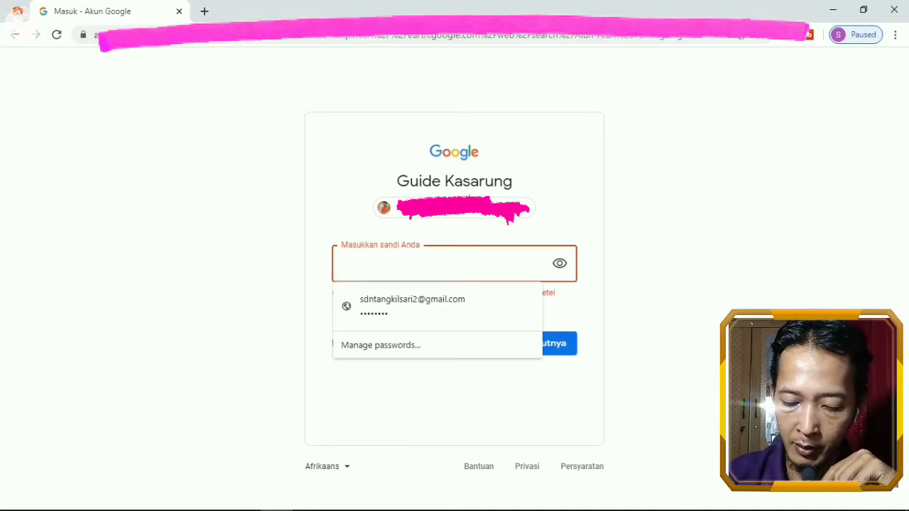
Enter the account password again and submit it to sign in to Google Earth.
{"action": "type", "text": "***"}
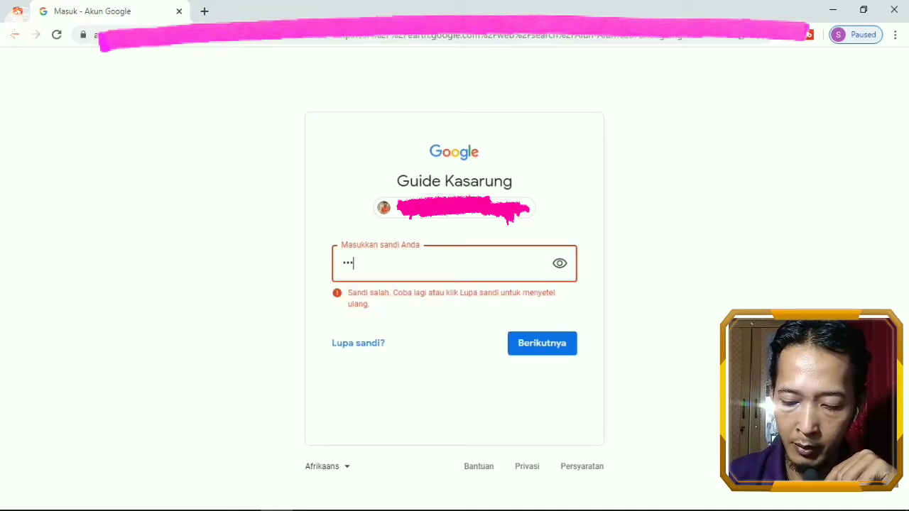
{"action": "type", "text": "**********"}
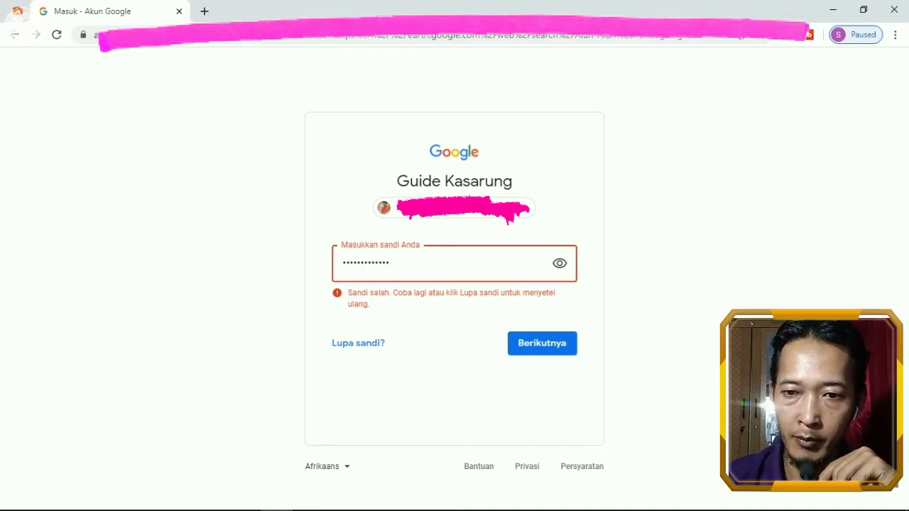
{"action": "key", "text": "Return"}
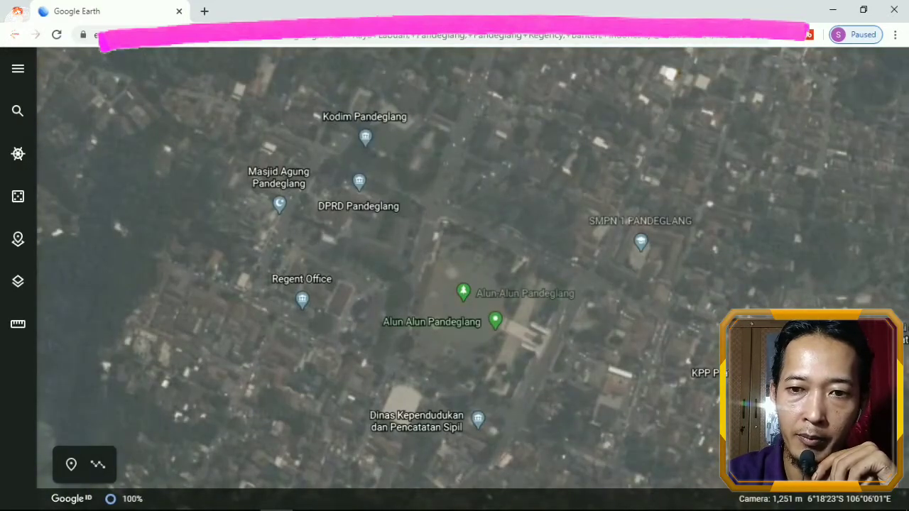
Switch the browser to full screen and create a new Google Earth project in Google Drive.
{"action": "key", "text": "F11"}
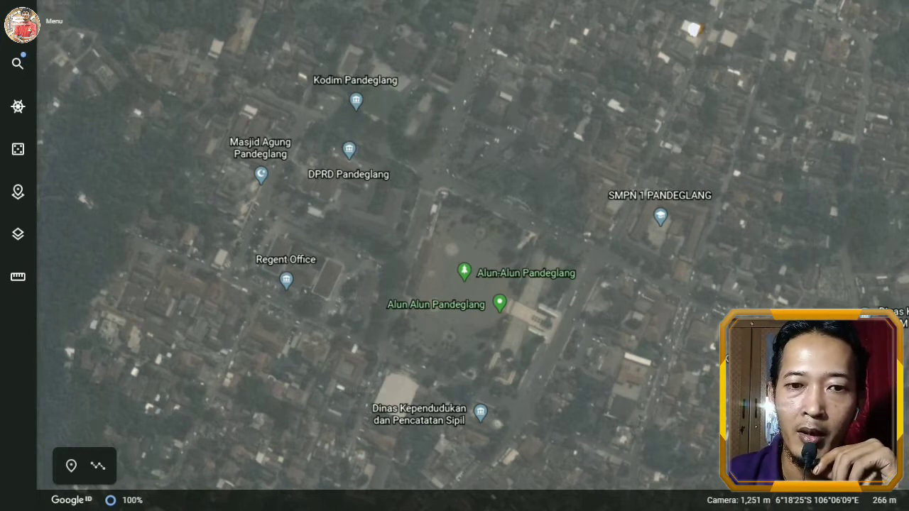
{"action": "left_click", "coordinate": [21, 25]}
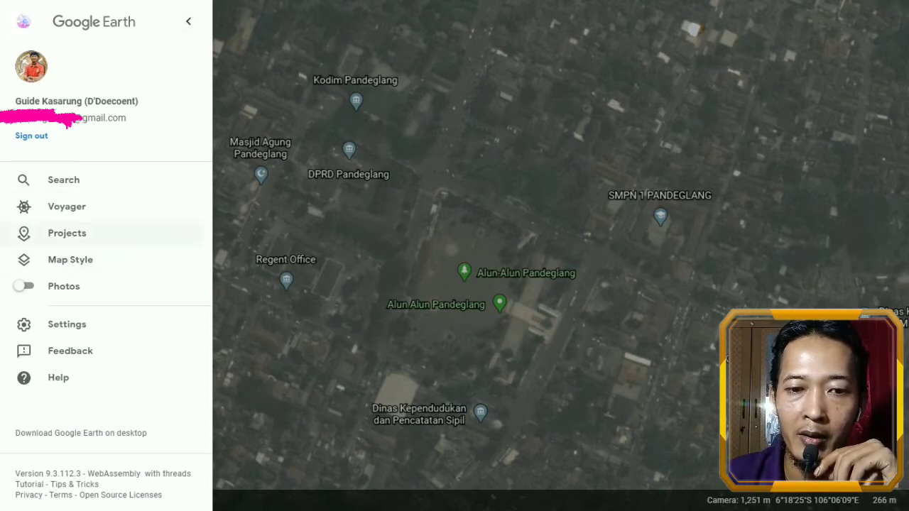
{"action": "left_click", "coordinate": [67, 233]}
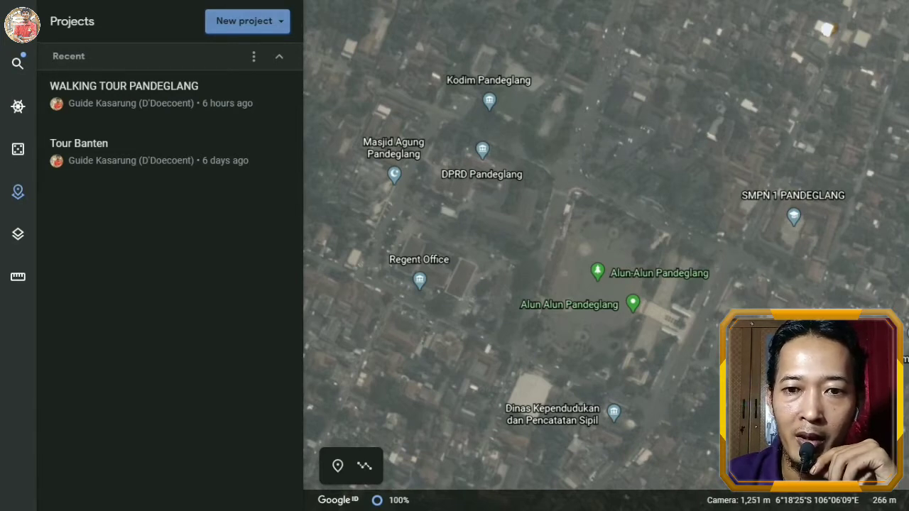
{"action": "left_click", "coordinate": [244, 20]}
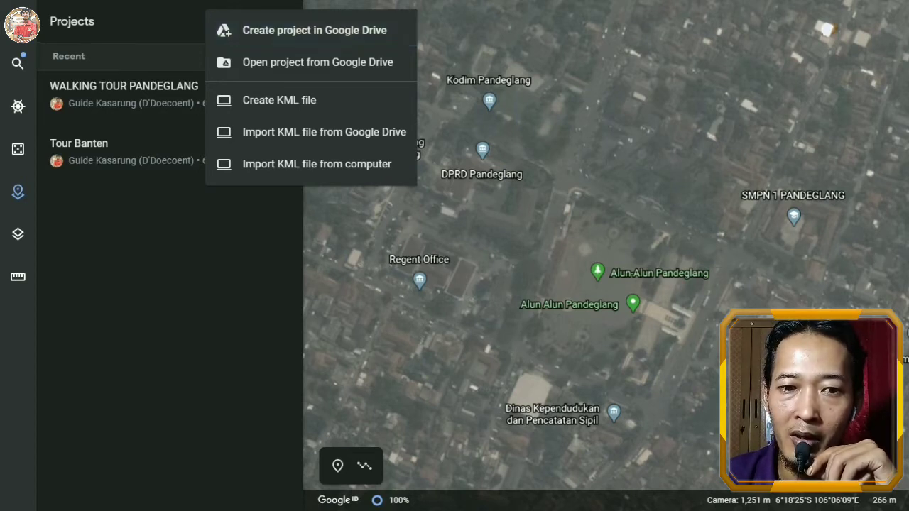
{"action": "key", "text": "Escape"}
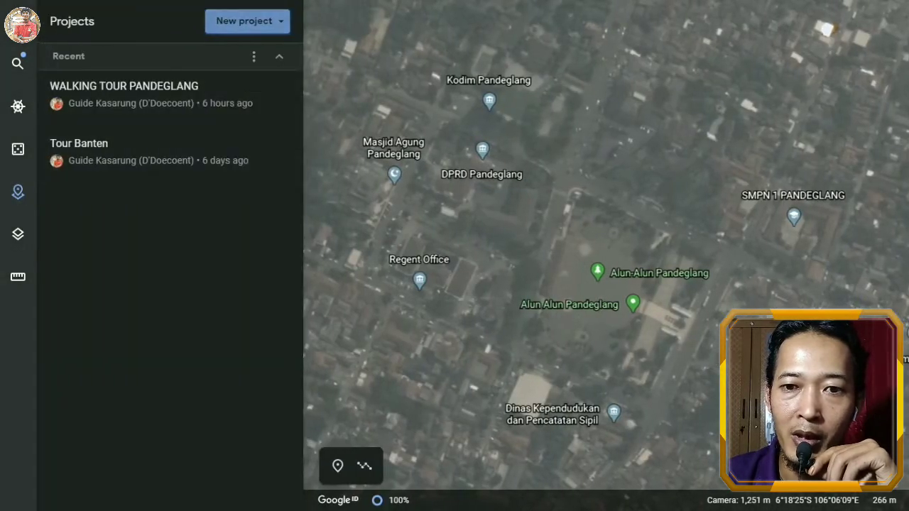
{"action": "left_click", "coordinate": [248, 21]}
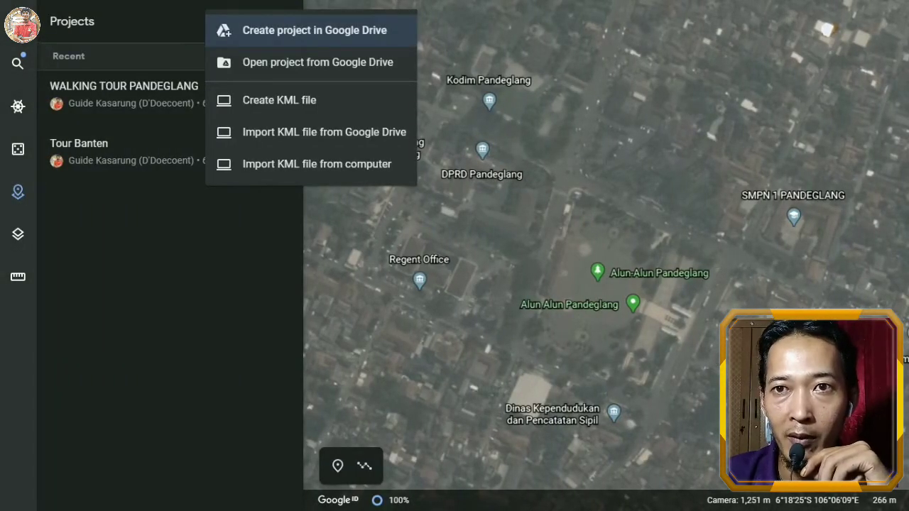
{"action": "left_click", "coordinate": [282, 25]}
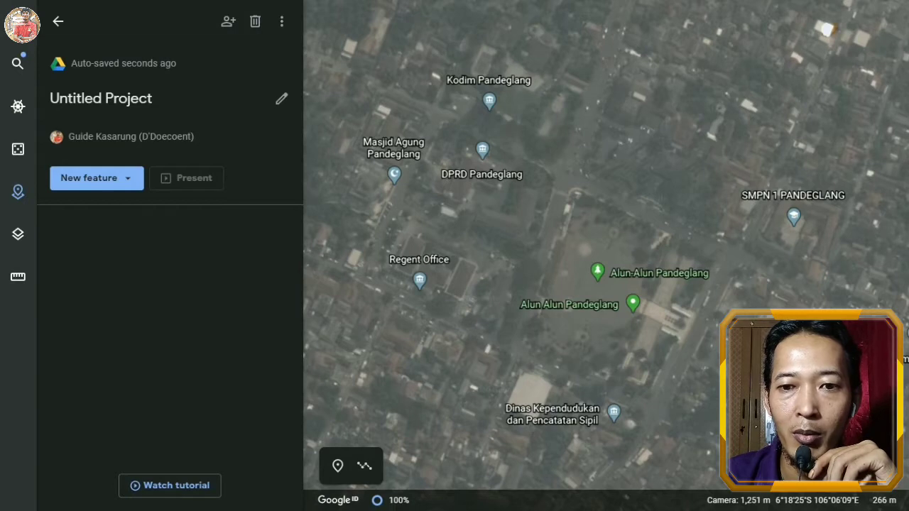
Change the new project's title to "city tour pandeglang".
{"action": "left_click", "coordinate": [282, 98]}
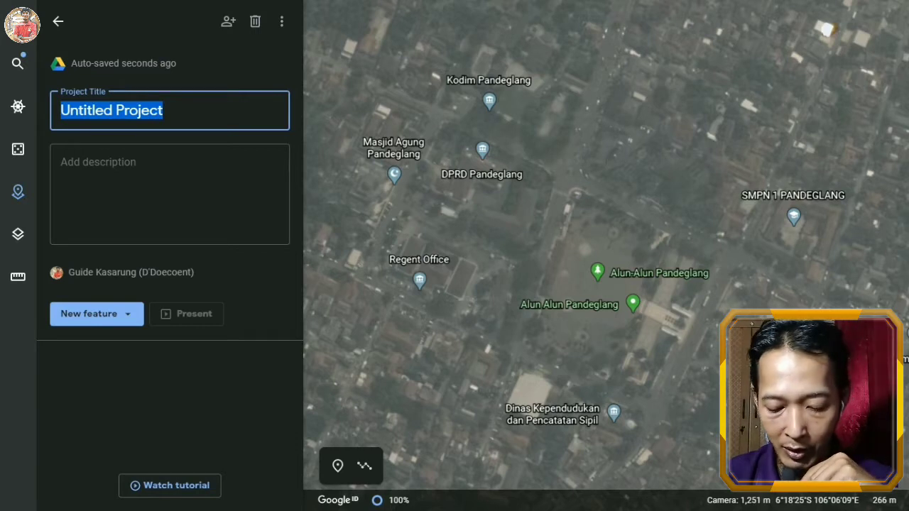
{"action": "type", "text": "ci"}
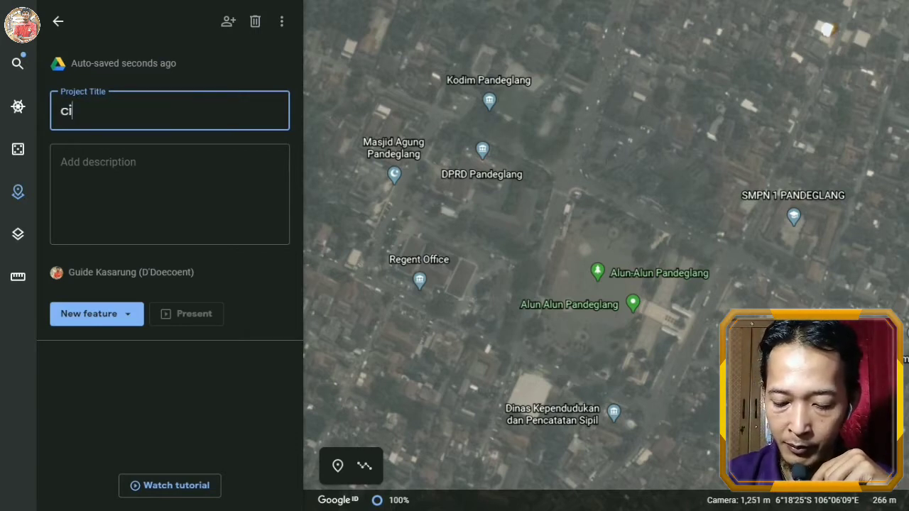
{"action": "type", "text": "ty tour"}
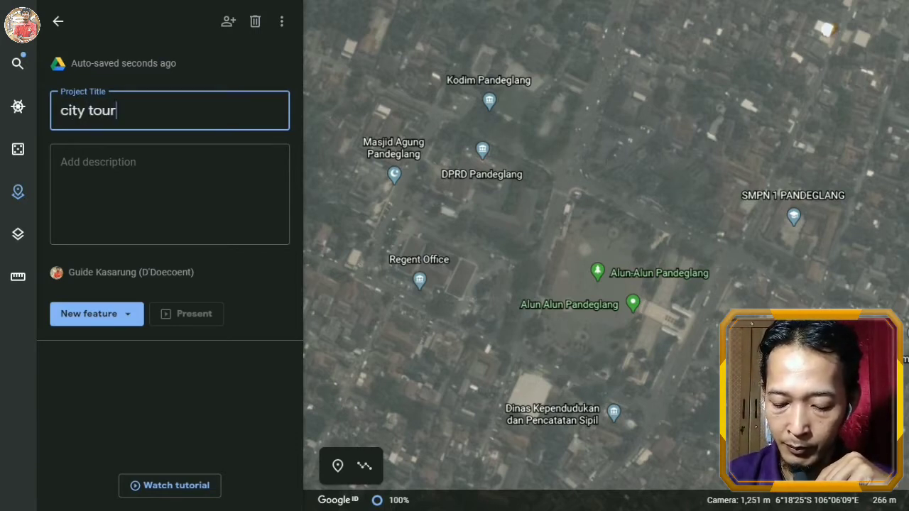
{"action": "type", "text": " pande"}
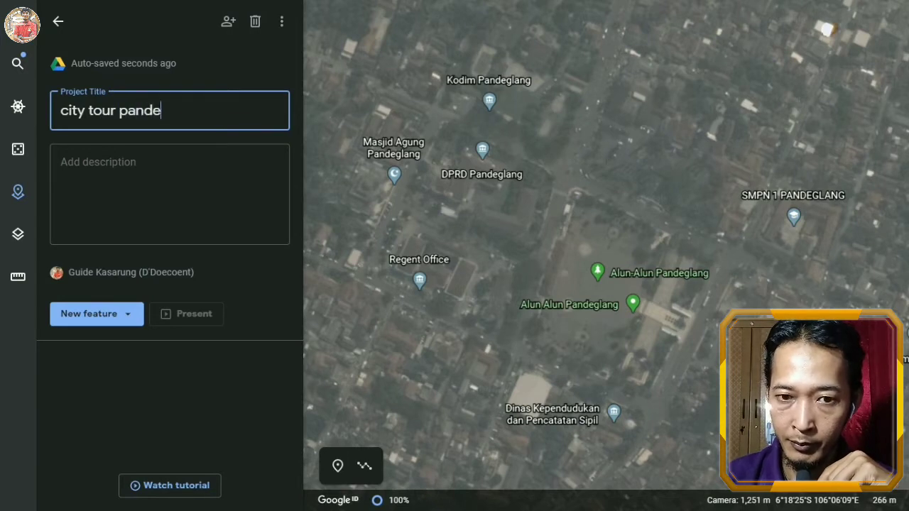
{"action": "type", "text": "glang"}
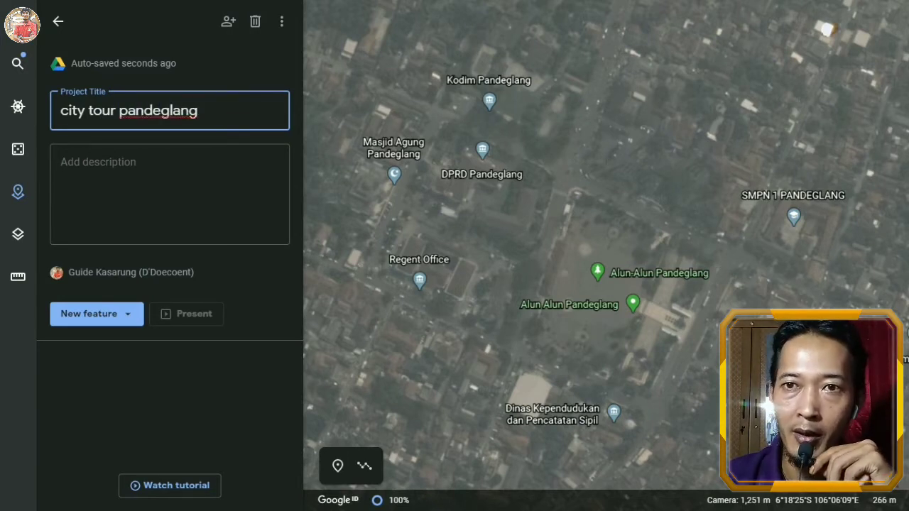
Fill the project description with a row of dots as placeholder text.
{"action": "left_click", "coordinate": [98, 162]}
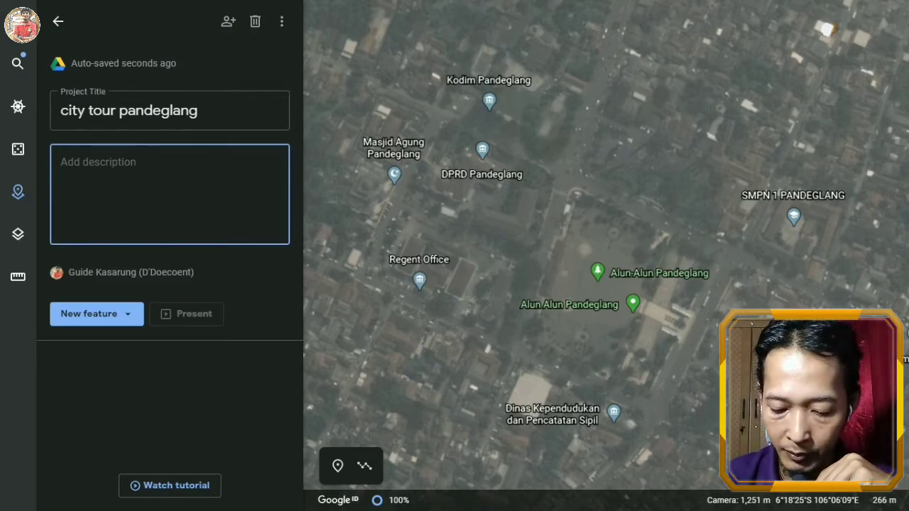
{"action": "type", "text": "."}
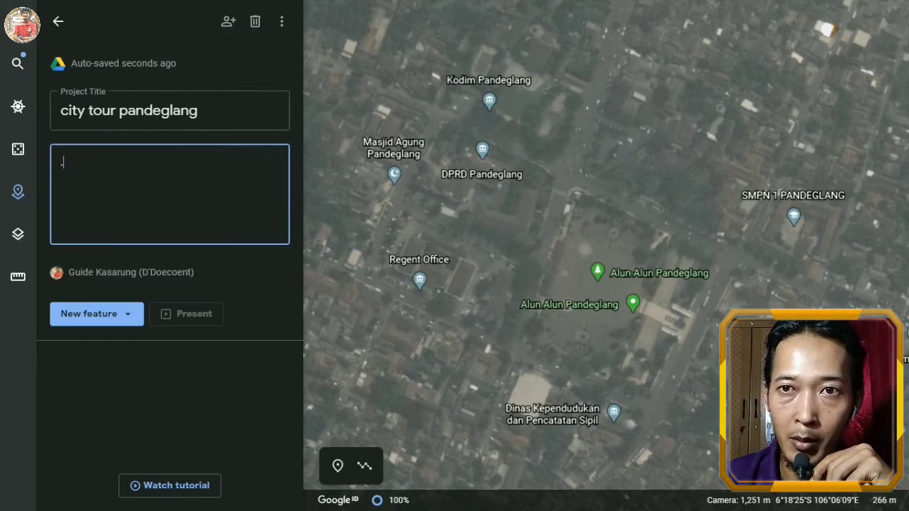
{"action": "type", "text": "................"}
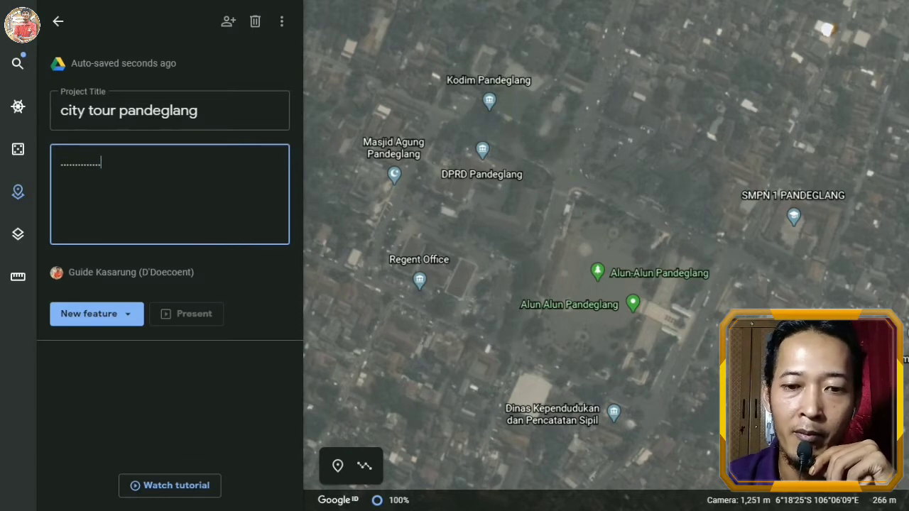
{"action": "type", "text": "....."}
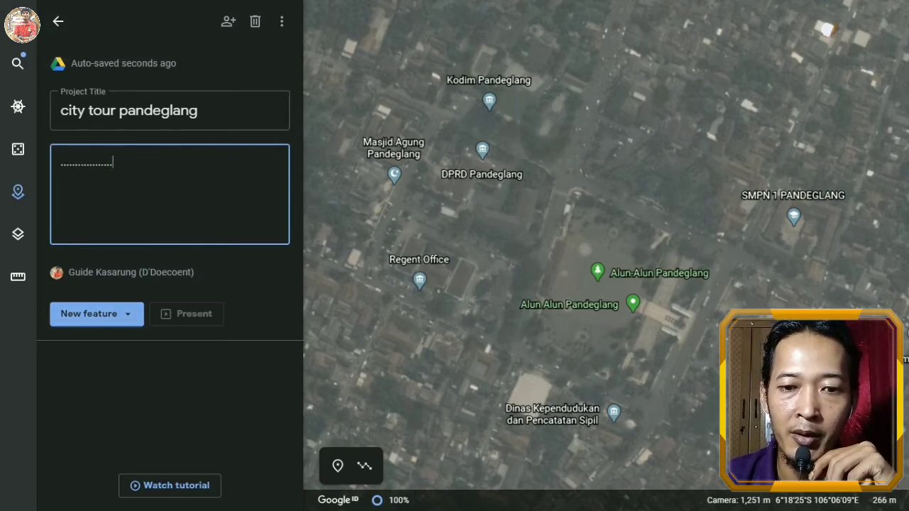
Add a placemark in the middle of the Alun-Alun Pandeglang town square.
{"action": "left_click", "coordinate": [96, 313]}
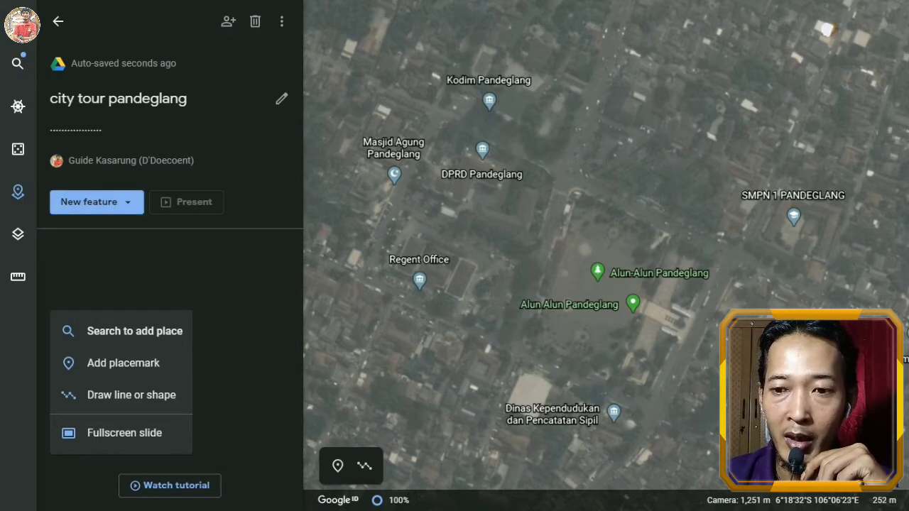
{"action": "left_click_drag", "start_coordinate": [597, 306], "coordinate": [449, 290]}
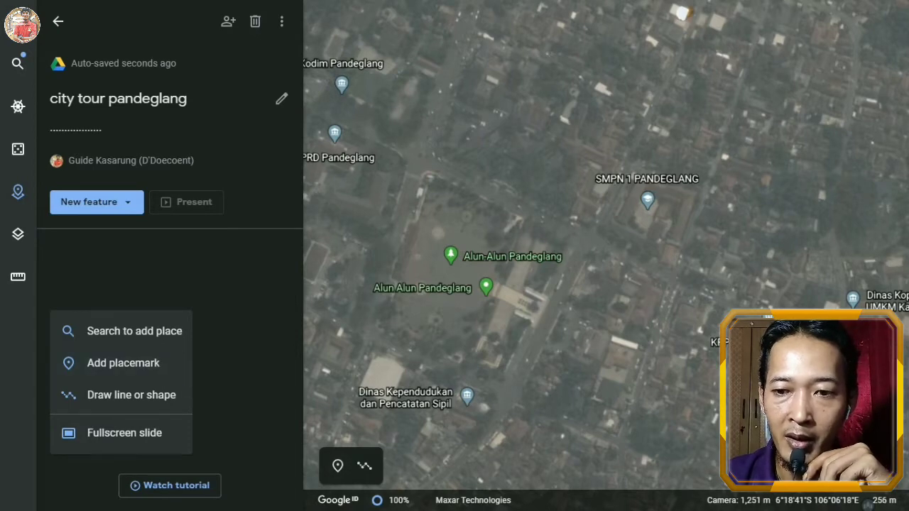
{"action": "left_click", "coordinate": [123, 363]}
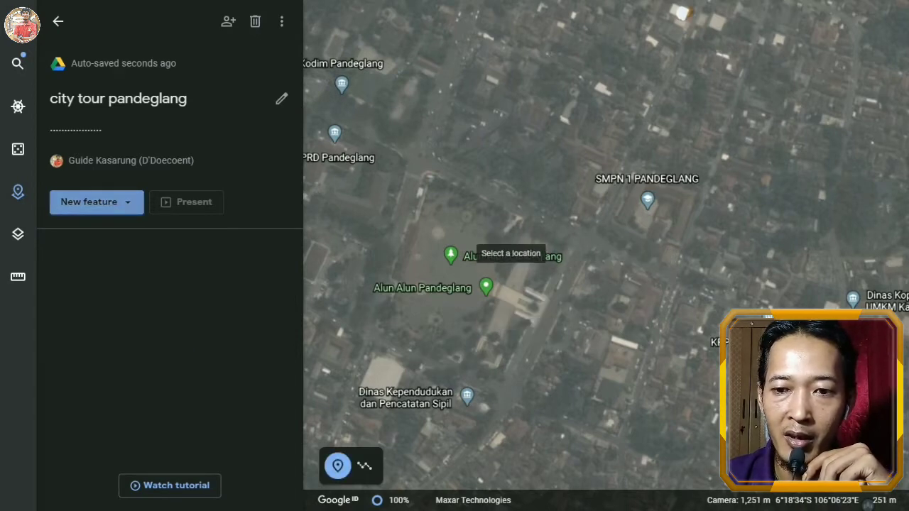
{"action": "scroll", "coordinate": [462, 254], "scroll_direction": "up", "scroll_amount": 3}
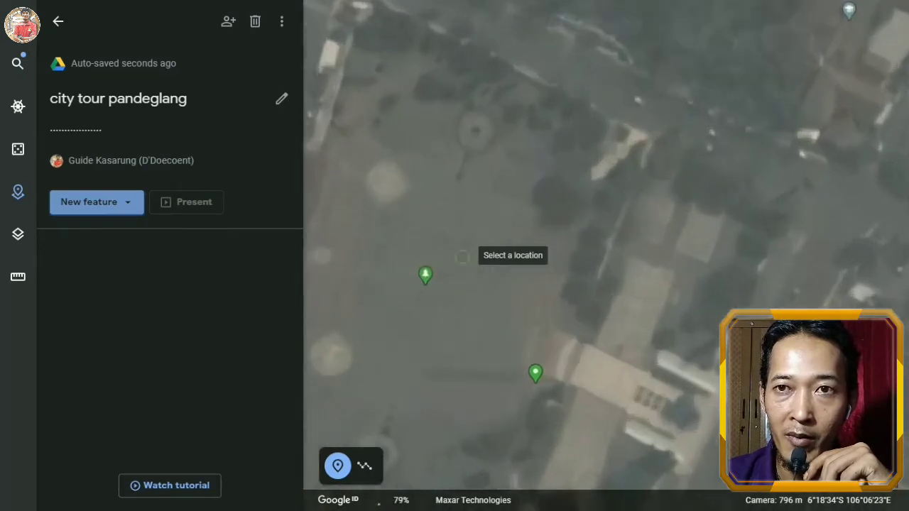
{"action": "scroll", "coordinate": [463, 257], "scroll_direction": "down", "scroll_amount": 3}
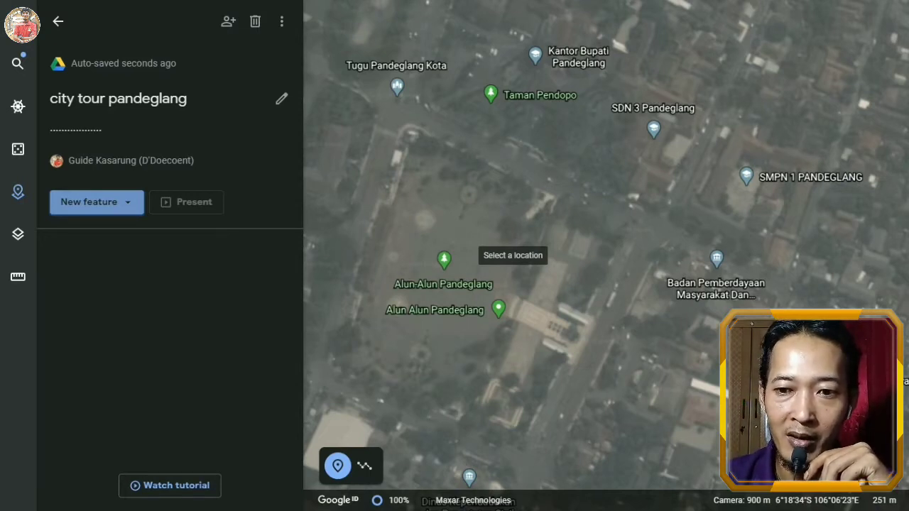
{"action": "scroll", "coordinate": [483, 223], "scroll_direction": "up", "scroll_amount": 3}
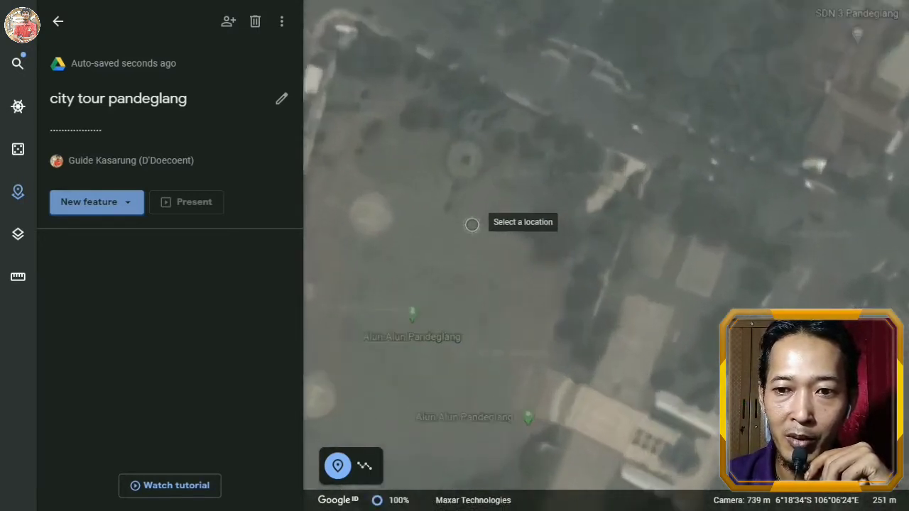
{"action": "scroll", "coordinate": [483, 231], "scroll_direction": "down", "scroll_amount": 2}
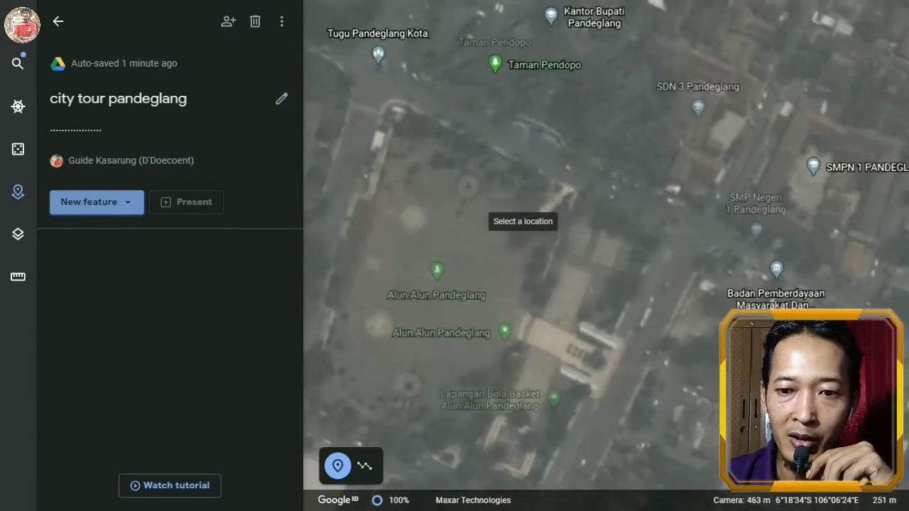
{"action": "scroll", "coordinate": [462, 273], "scroll_direction": "up", "scroll_amount": 3}
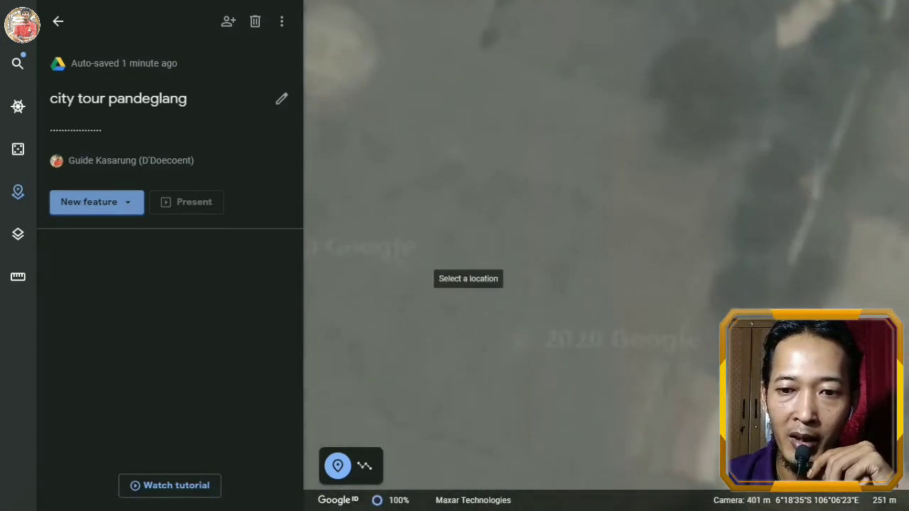
{"action": "left_click", "coordinate": [455, 269]}
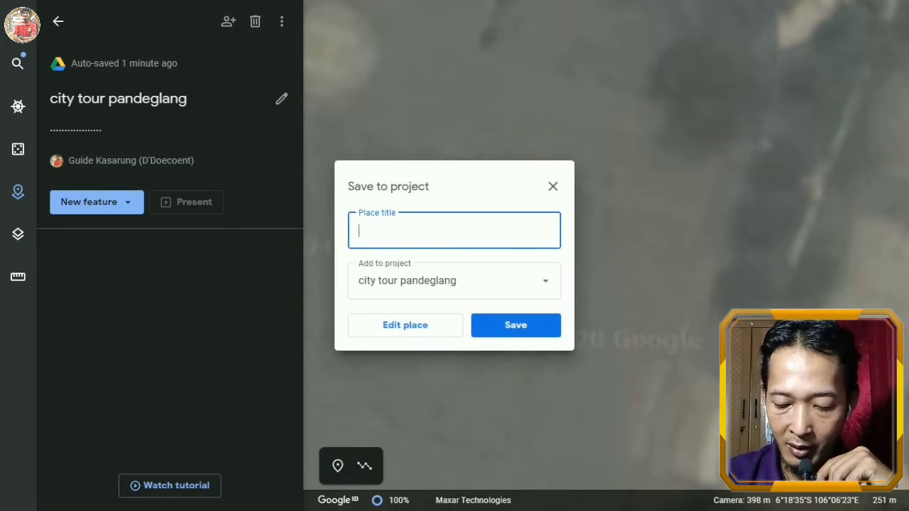
Title the new place "alun-alun" and save it to the city tour pandeglang project.
{"action": "type", "text": "alu"}
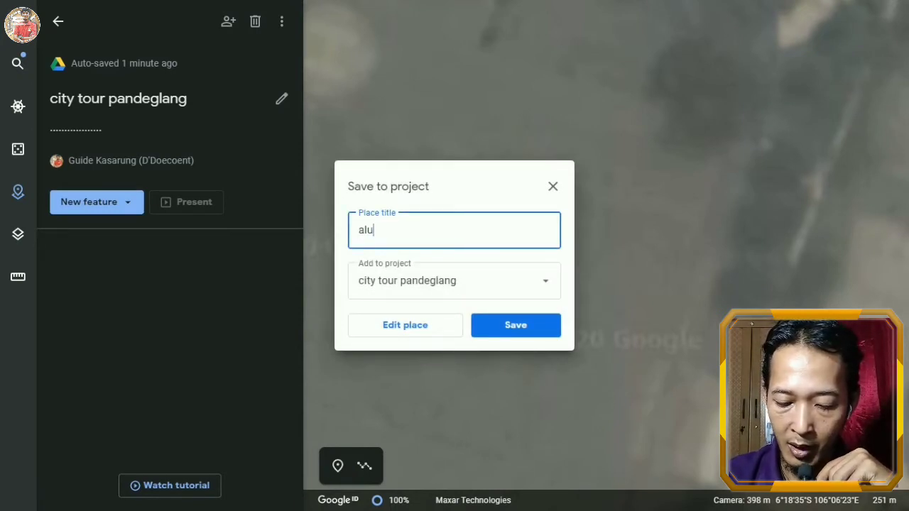
{"action": "type", "text": "n-alun"}
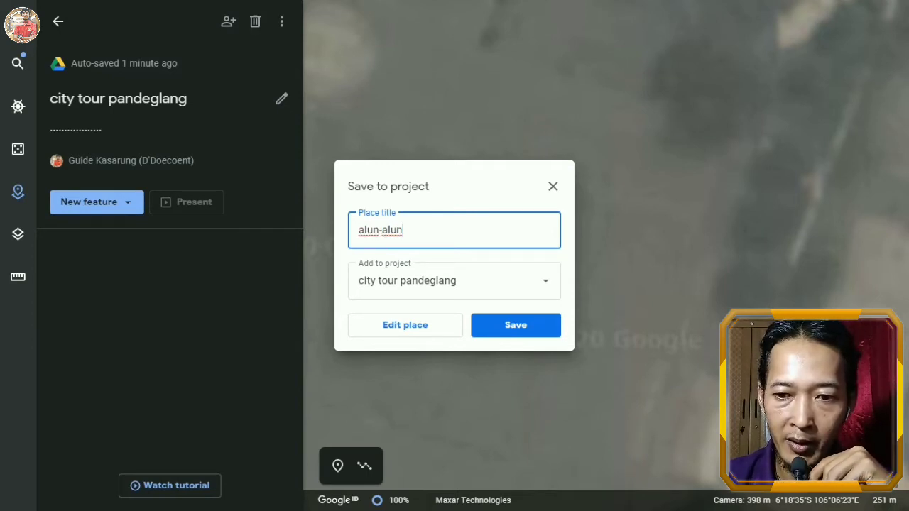
{"action": "left_click", "coordinate": [516, 325]}
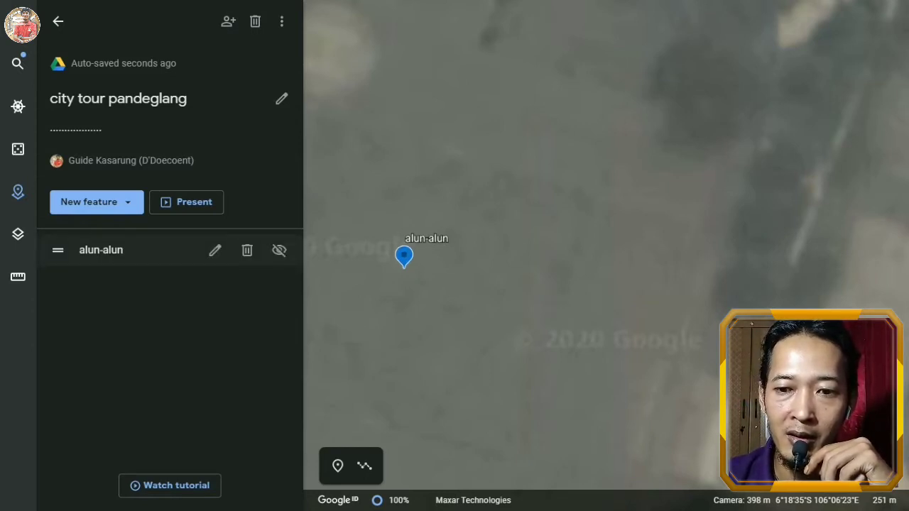
Place a second placemark on the building beside the Kantor Bupati Pandeglang marker, north of the town square.
{"action": "scroll", "coordinate": [450, 230], "scroll_direction": "down", "scroll_amount": 3}
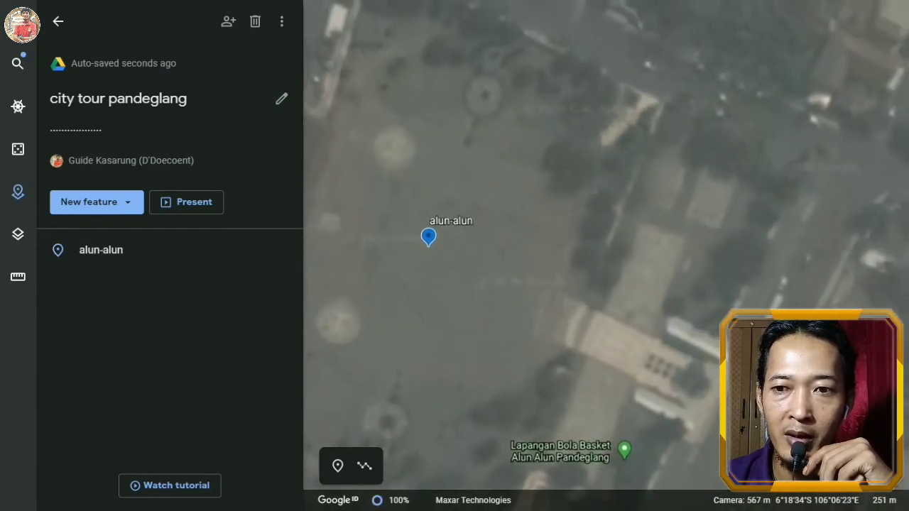
{"action": "scroll", "coordinate": [450, 230], "scroll_direction": "down", "scroll_amount": 4}
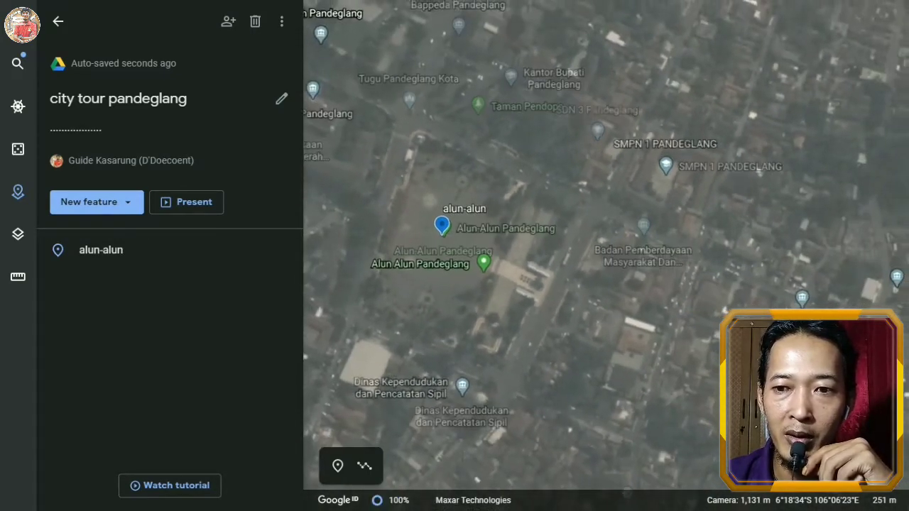
{"action": "scroll", "coordinate": [515, 167], "scroll_direction": "down", "scroll_amount": 1}
{"action": "scroll", "coordinate": [515, 167], "scroll_direction": "up", "scroll_amount": 3}
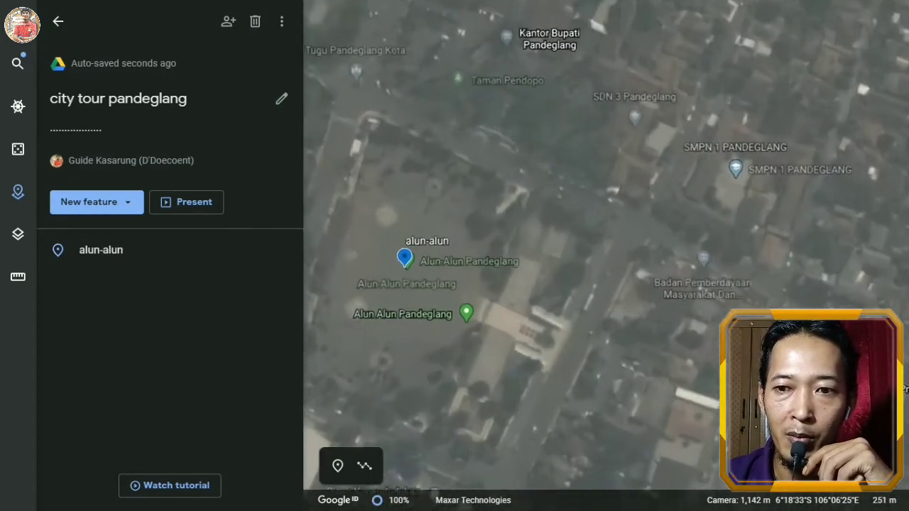
{"action": "left_click_drag", "start_coordinate": [518, 163], "coordinate": [509, 231]}
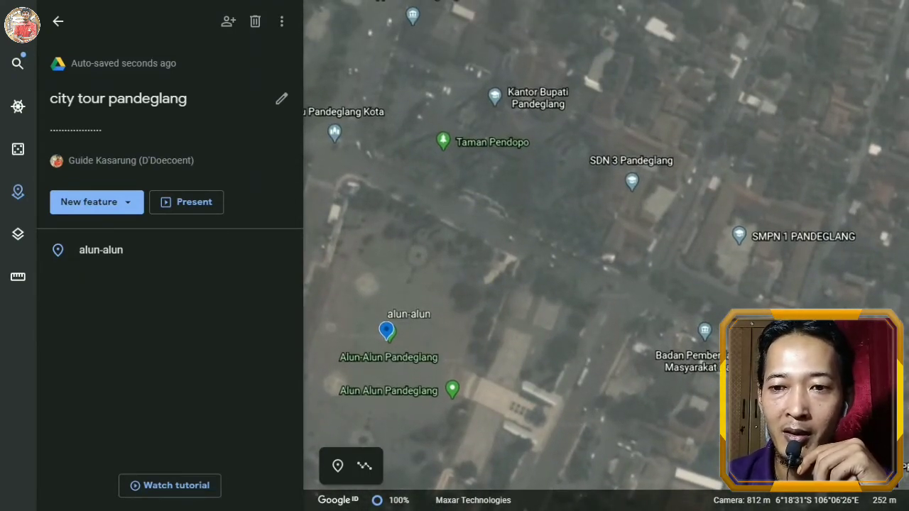
{"action": "scroll", "coordinate": [521, 157], "scroll_direction": "down", "scroll_amount": 2}
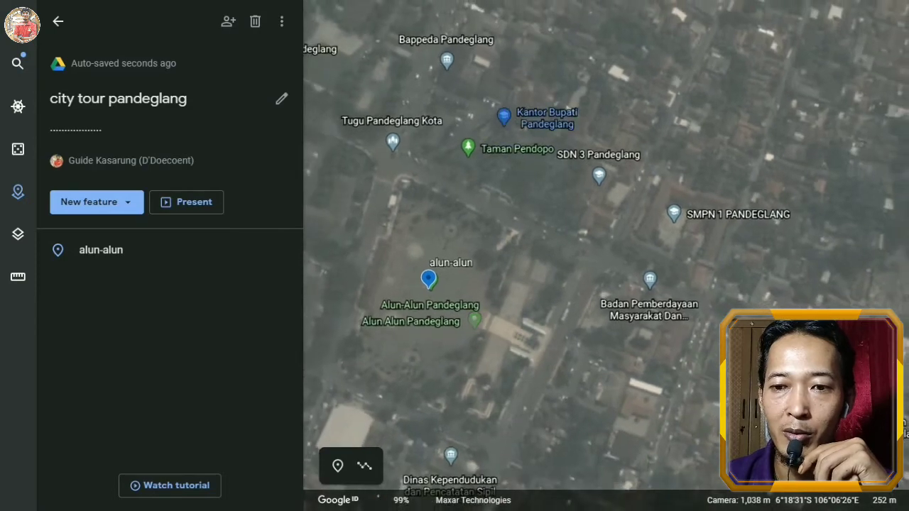
{"action": "scroll", "coordinate": [545, 92], "scroll_direction": "up", "scroll_amount": 3}
{"action": "scroll", "coordinate": [546, 97], "scroll_direction": "up", "scroll_amount": 2}
{"action": "scroll", "coordinate": [483, 119], "scroll_direction": "up", "scroll_amount": 2}
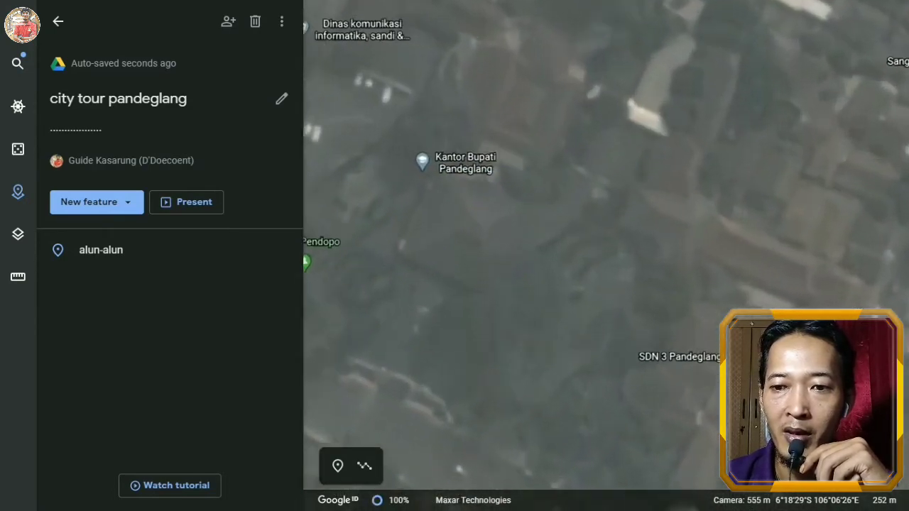
{"action": "scroll", "coordinate": [480, 122], "scroll_direction": "down", "scroll_amount": 1}
{"action": "scroll", "coordinate": [477, 125], "scroll_direction": "down", "scroll_amount": 2}
{"action": "scroll", "coordinate": [461, 89], "scroll_direction": "up", "scroll_amount": 3}
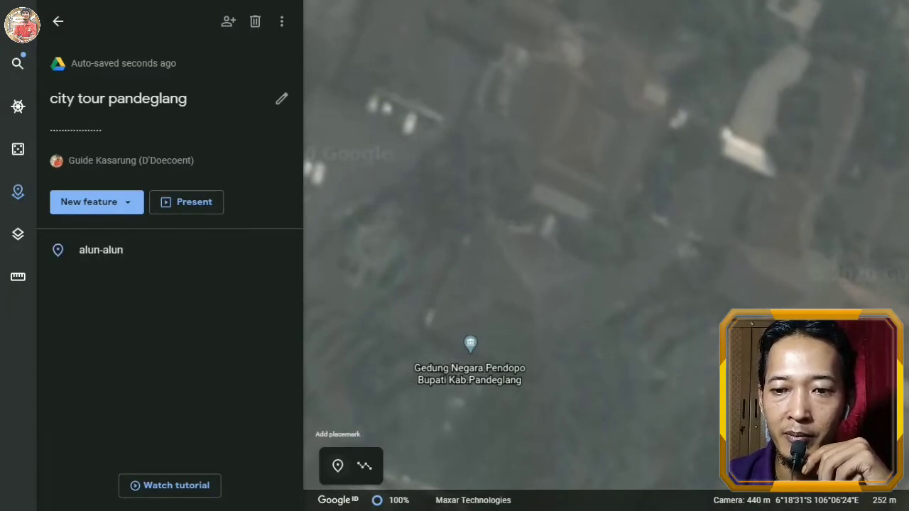
{"action": "scroll", "coordinate": [404, 386], "scroll_direction": "down", "scroll_amount": 2}
{"action": "scroll", "coordinate": [441, 362], "scroll_direction": "up", "scroll_amount": 3}
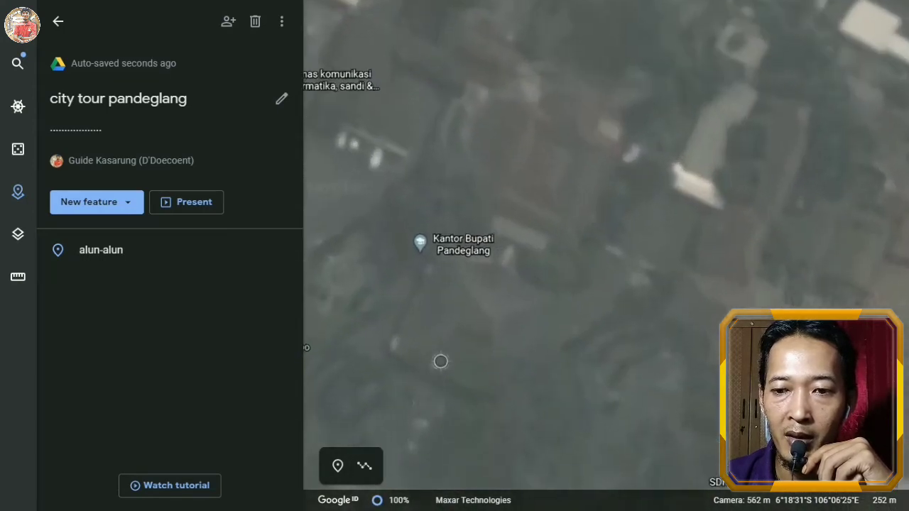
{"action": "left_click", "coordinate": [338, 465]}
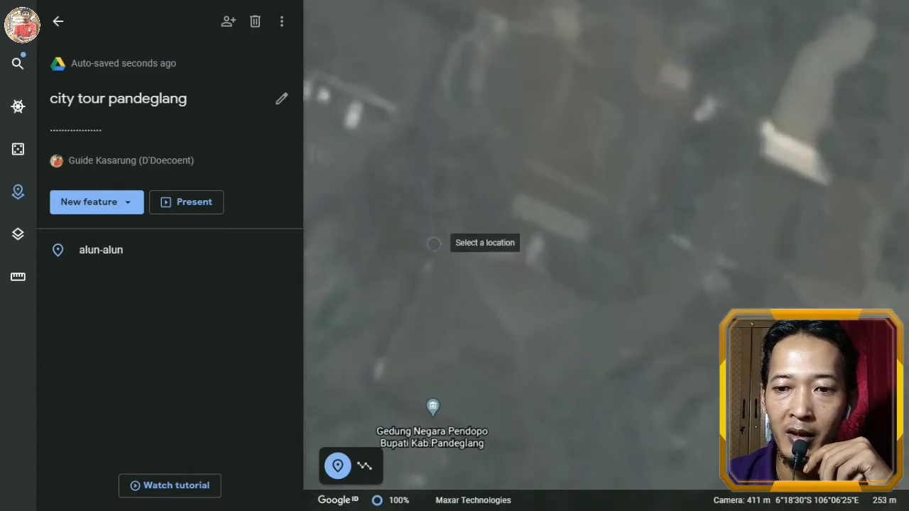
{"action": "left_click", "coordinate": [514, 205]}
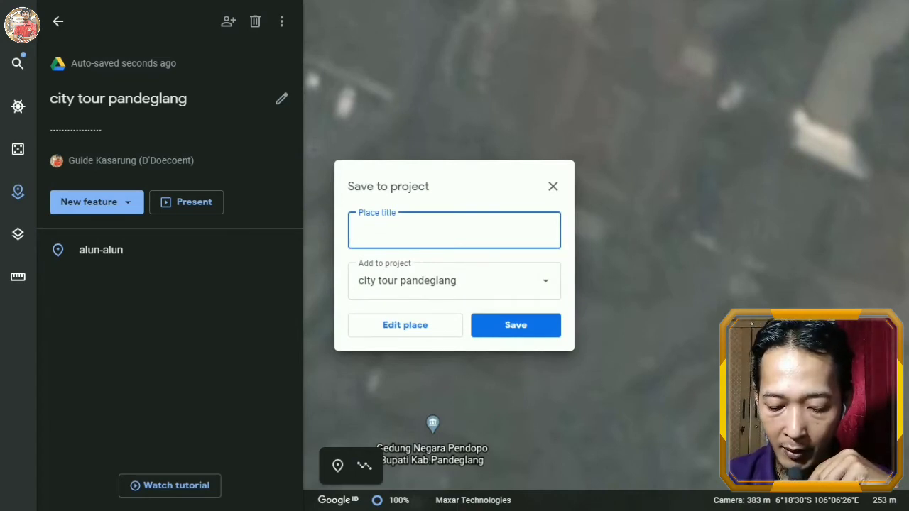
Name the second placemark "kantor bupati pandeglang" and save it to the city tour pandeglang project.
{"action": "type", "text": "kan"}
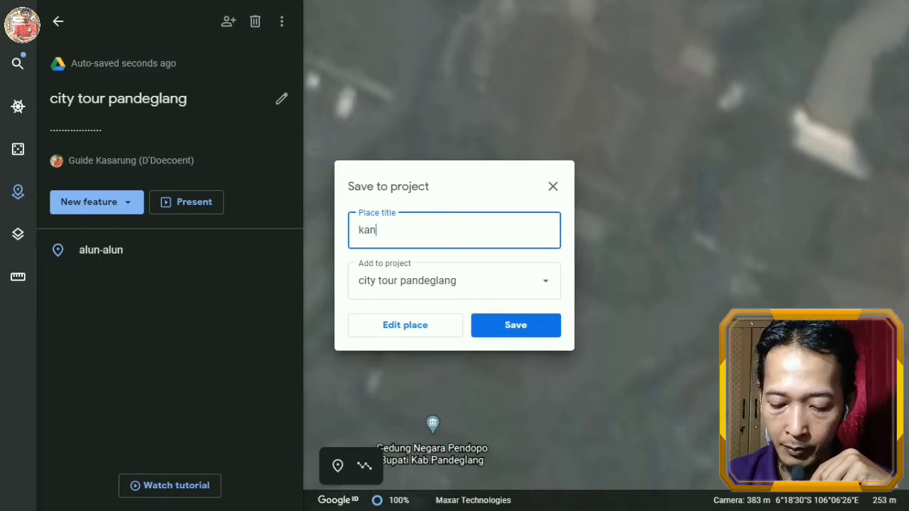
{"action": "type", "text": "tor bu"}
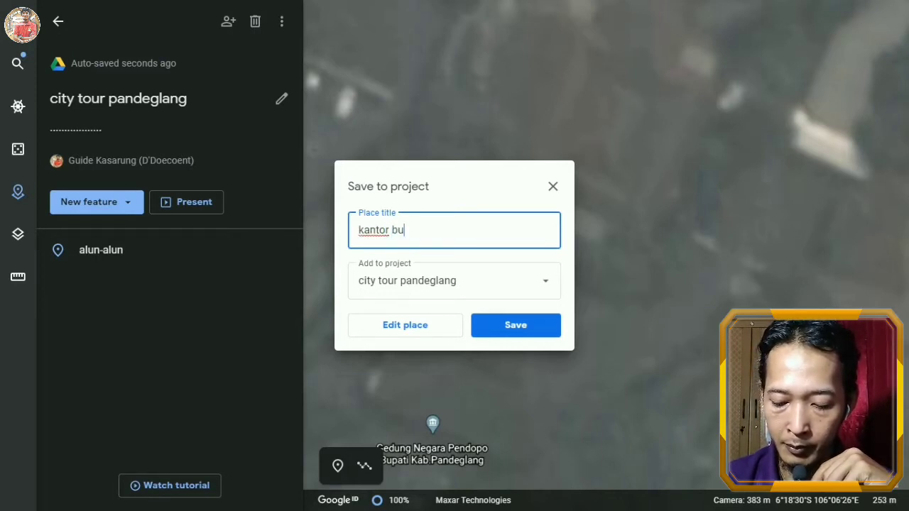
{"action": "type", "text": "pati pa"}
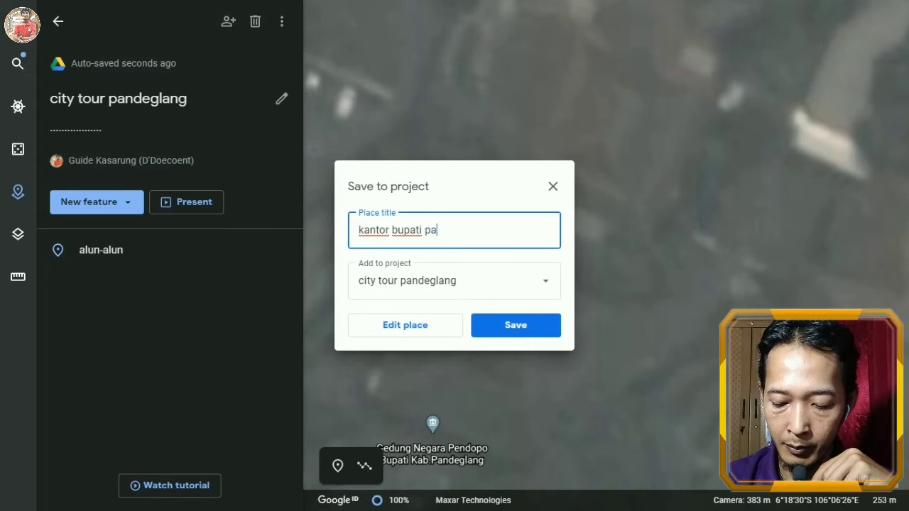
{"action": "type", "text": "ndeglang"}
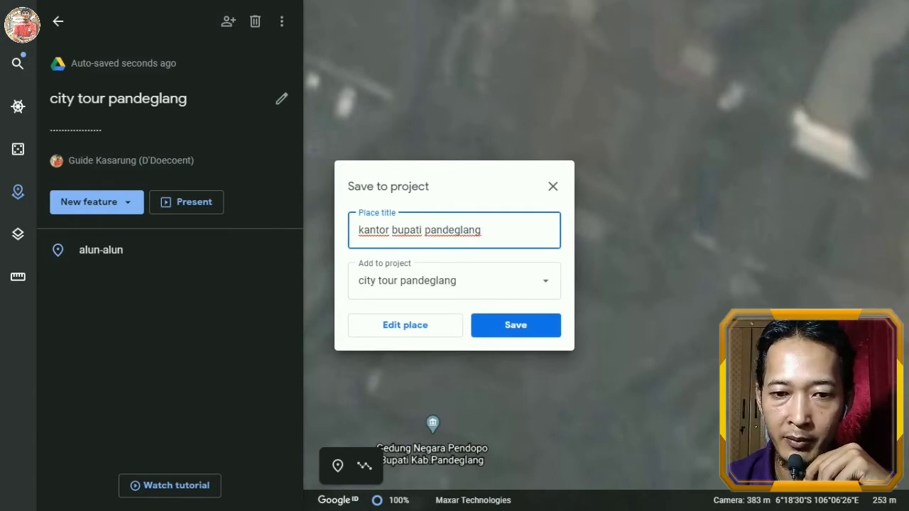
{"action": "left_click", "coordinate": [516, 325]}
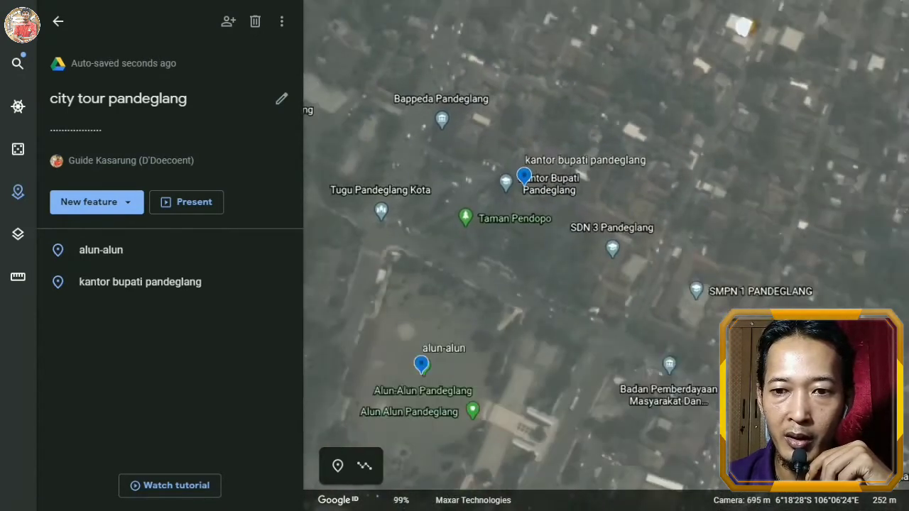
Place a third placemark on the large building northeast of the Kodim Pandeglang marker.
{"action": "left_click_drag", "start_coordinate": [356, 71], "coordinate": [458, 128]}
{"action": "scroll", "coordinate": [458, 127], "scroll_direction": "up", "scroll_amount": 4}
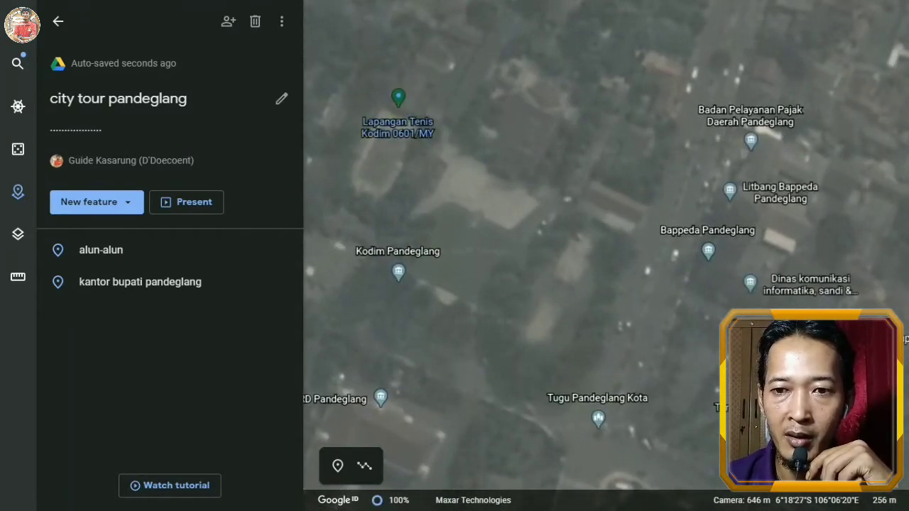
{"action": "scroll", "coordinate": [431, 109], "scroll_direction": "down", "scroll_amount": 3}
{"action": "left_click_drag", "start_coordinate": [431, 109], "coordinate": [477, 175]}
{"action": "scroll", "coordinate": [477, 192], "scroll_direction": "up", "scroll_amount": 4}
{"action": "scroll", "coordinate": [477, 192], "scroll_direction": "down", "scroll_amount": 2}
{"action": "scroll", "coordinate": [563, 240], "scroll_direction": "up", "scroll_amount": 2}
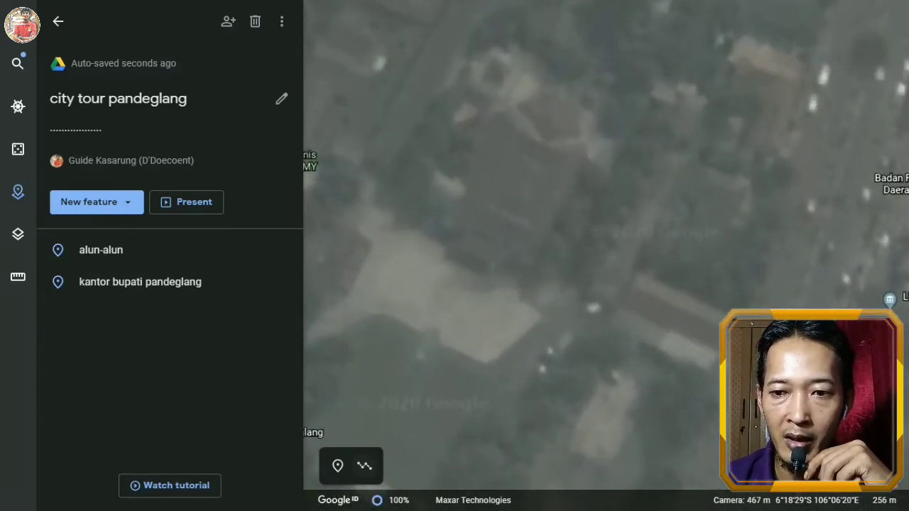
{"action": "left_click", "coordinate": [338, 466]}
{"action": "scroll", "coordinate": [556, 238], "scroll_direction": "up", "scroll_amount": 2}
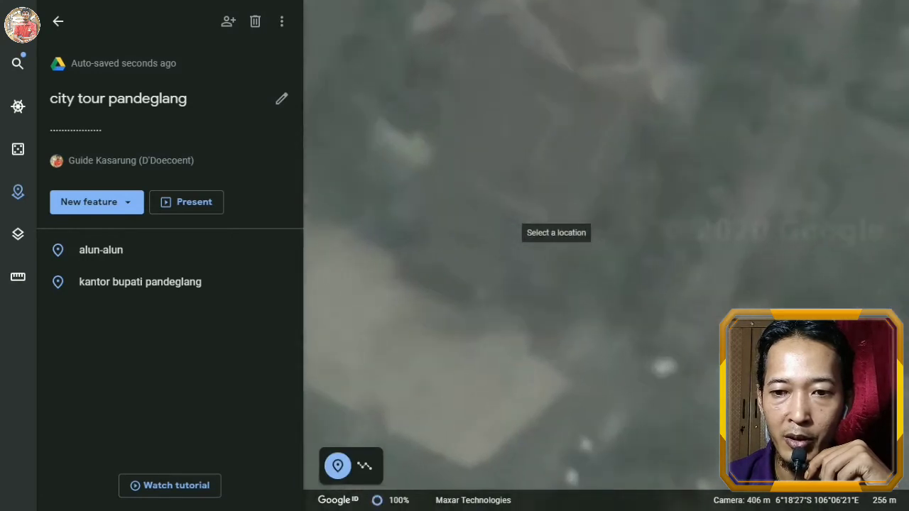
{"action": "left_click", "coordinate": [478, 238]}
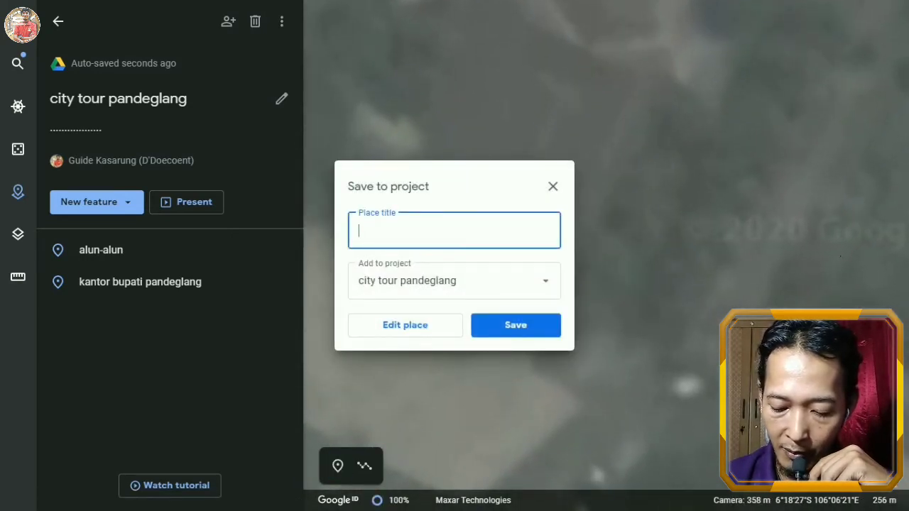
Give the third placemark the title "kodim pandeglang" and save it to the city tour pandeglang project.
{"action": "type", "text": "kod"}
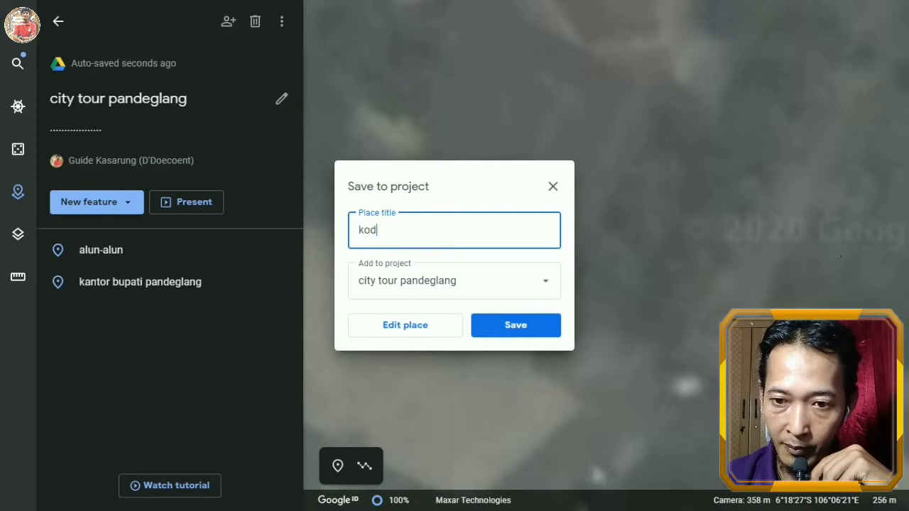
{"action": "type", "text": "im pandeg"}
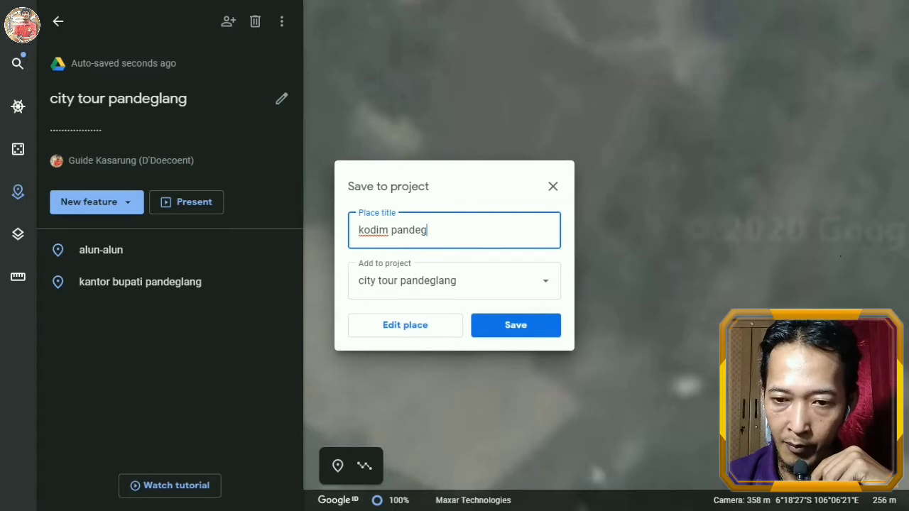
{"action": "type", "text": "lang"}
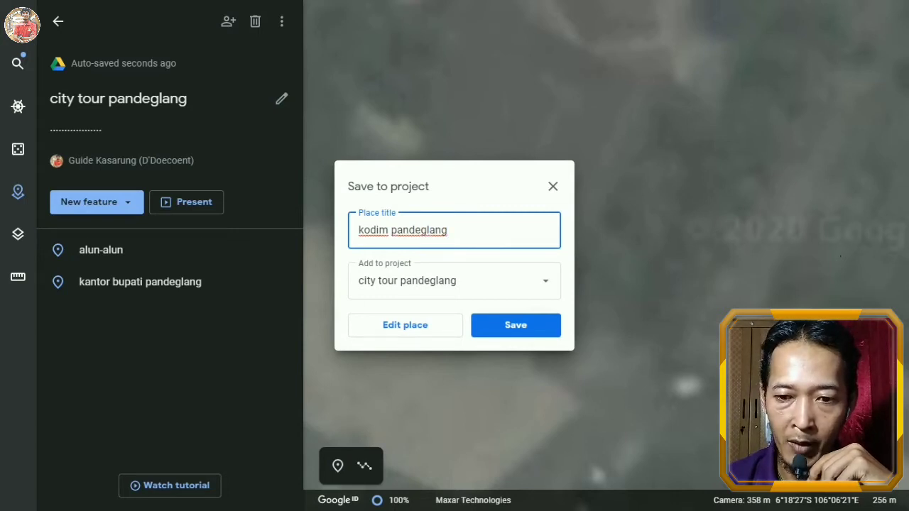
{"action": "key", "text": "Return"}
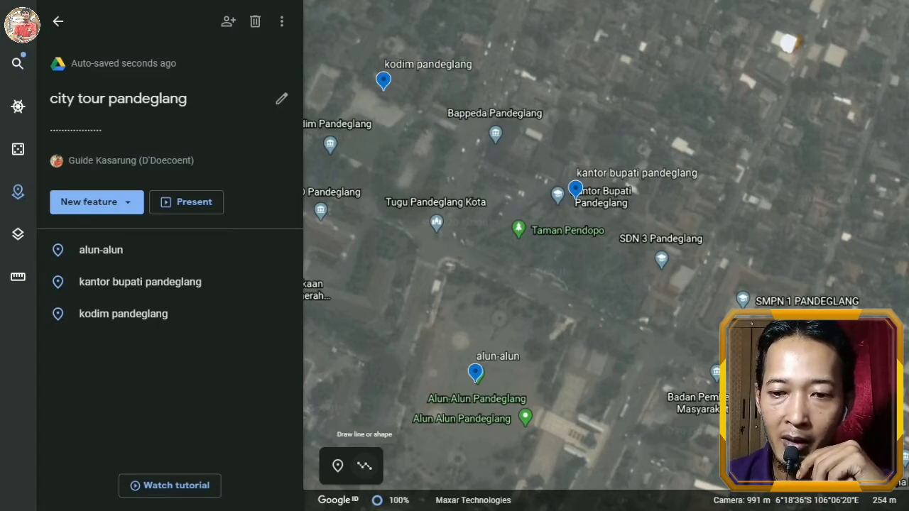
Draw a line from the alun-alun placemark along the roads past Tugu Pandeglang Kota to the kantor bupati pandeglang placemark.
{"action": "left_click", "coordinate": [364, 466]}
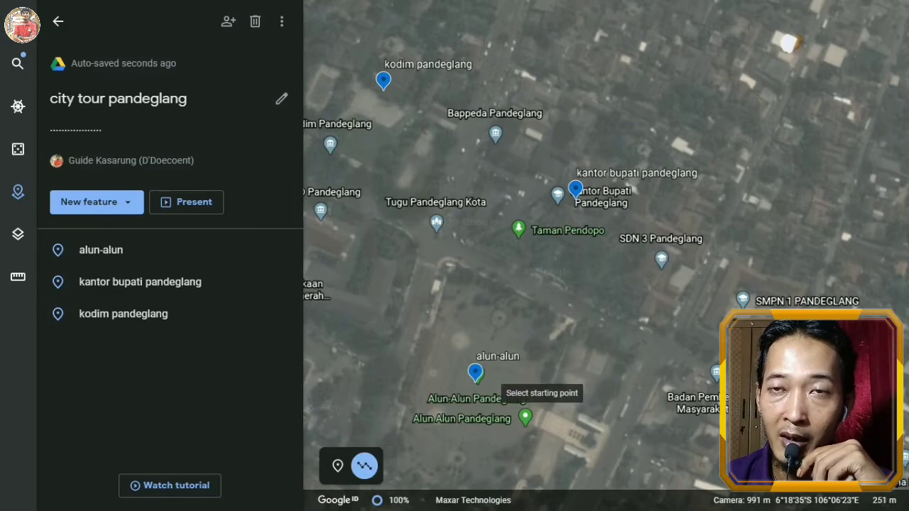
{"action": "scroll", "coordinate": [497, 388], "scroll_direction": "up", "scroll_amount": 1}
{"action": "scroll", "coordinate": [491, 384], "scroll_direction": "down", "scroll_amount": 1}
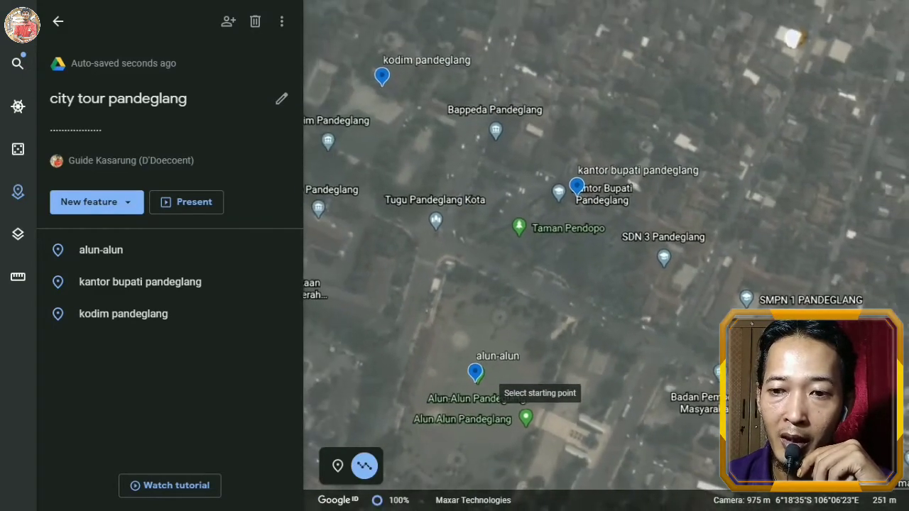
{"action": "left_click", "coordinate": [477, 384]}
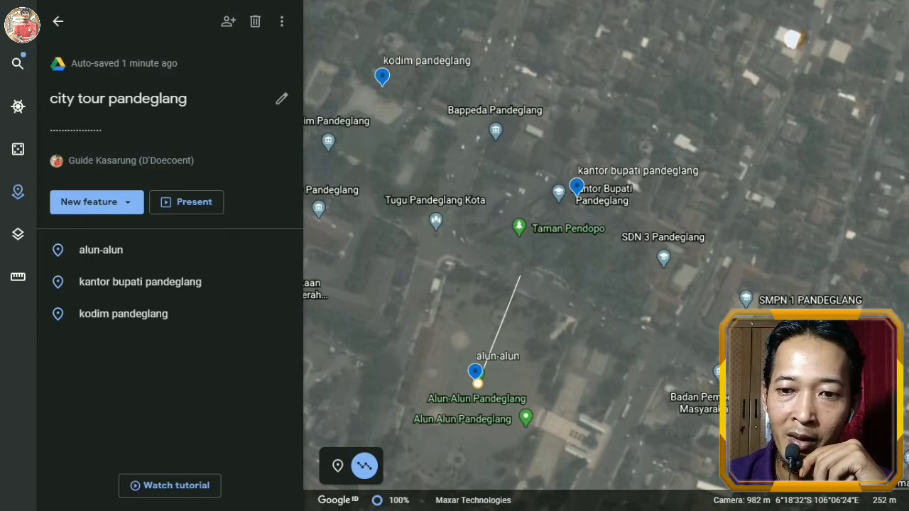
{"action": "left_click", "coordinate": [521, 276]}
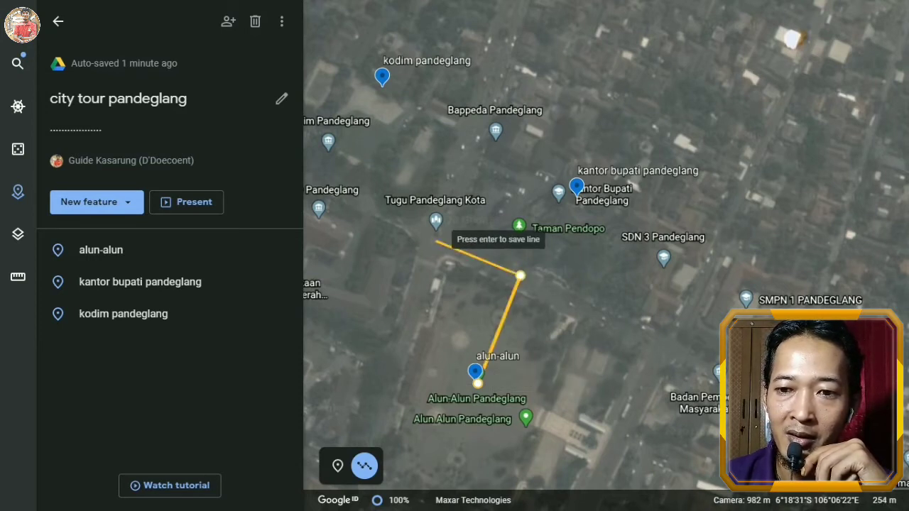
{"action": "left_click", "coordinate": [435, 241]}
{"action": "left_click", "coordinate": [464, 166]}
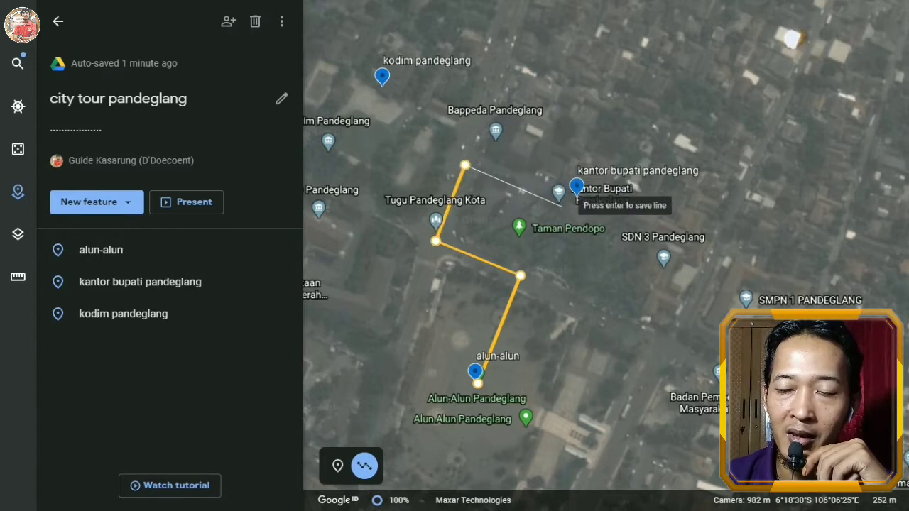
{"action": "left_click", "coordinate": [562, 208]}
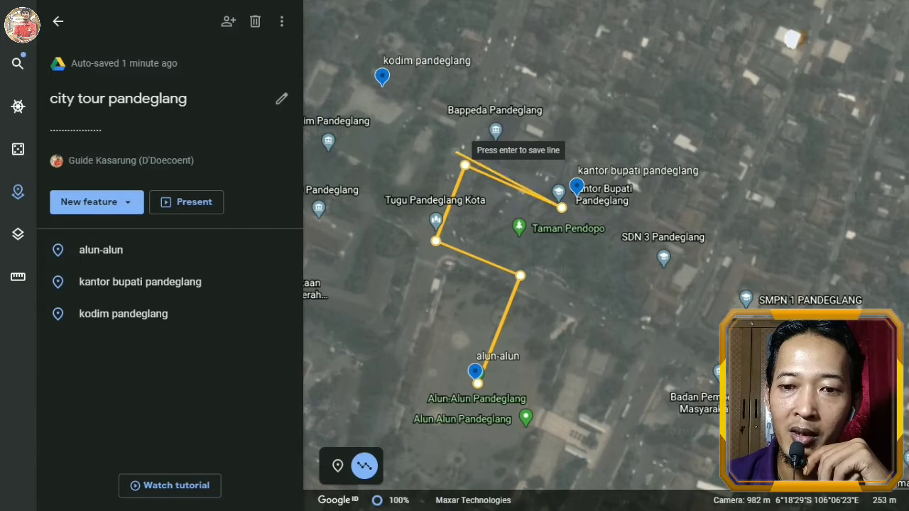
Continue the line from the kantor bupati back past Tugu Pandeglang Kota and on to the kodim pandeglang placemark.
{"action": "left_click", "coordinate": [455, 151]}
{"action": "left_click", "coordinate": [422, 221]}
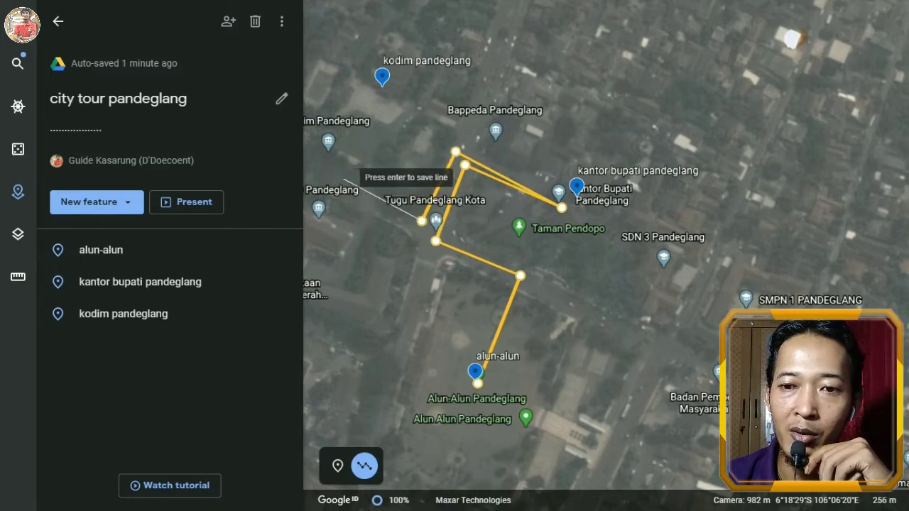
{"action": "left_click", "coordinate": [350, 180]}
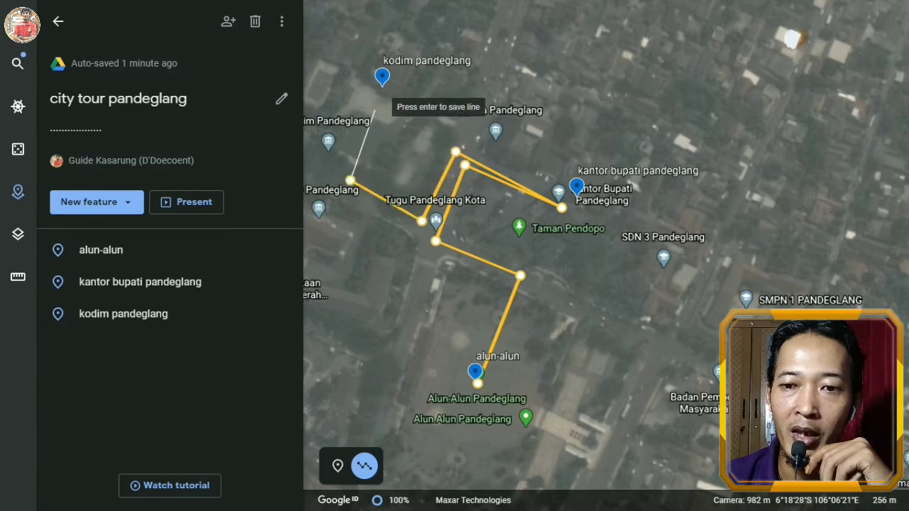
{"action": "left_click", "coordinate": [382, 97]}
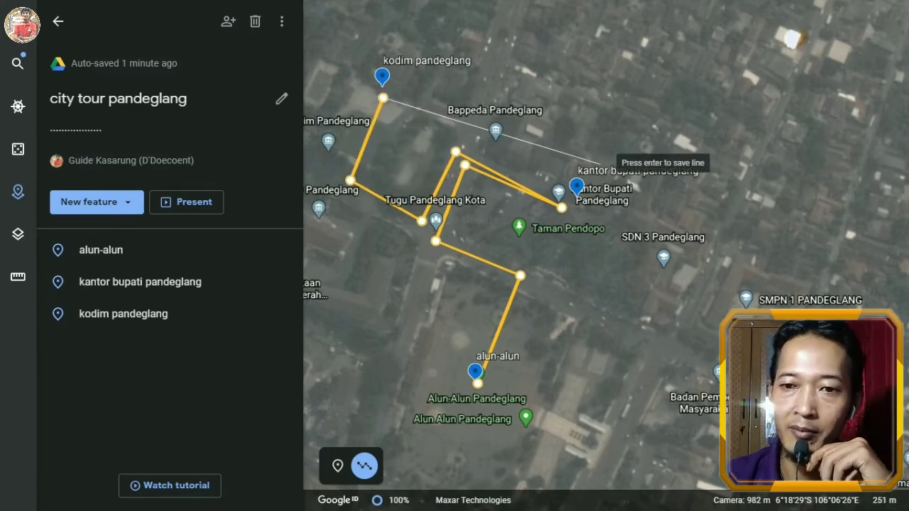
Finish the route line, title it "jalur city tour" and save it to the city tour pandeglang project.
{"action": "key", "text": "Return"}
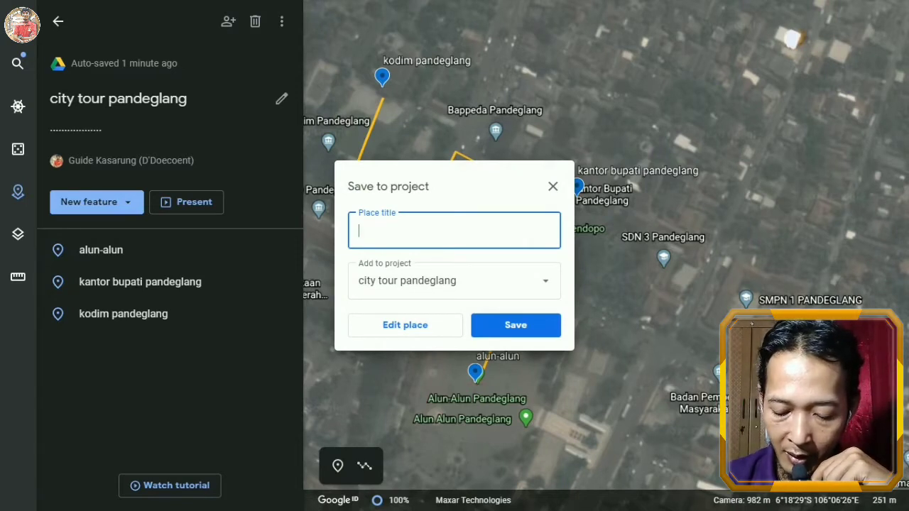
{"action": "type", "text": "jalur "}
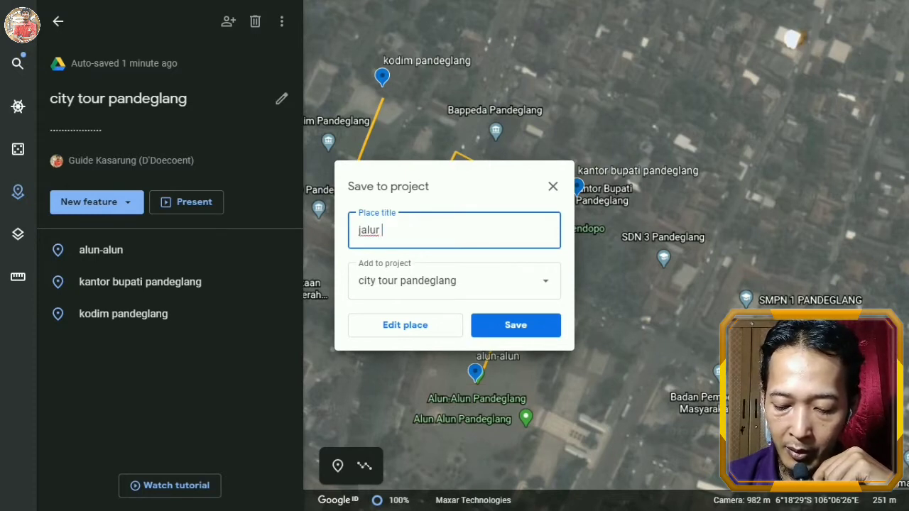
{"action": "type", "text": "city tour"}
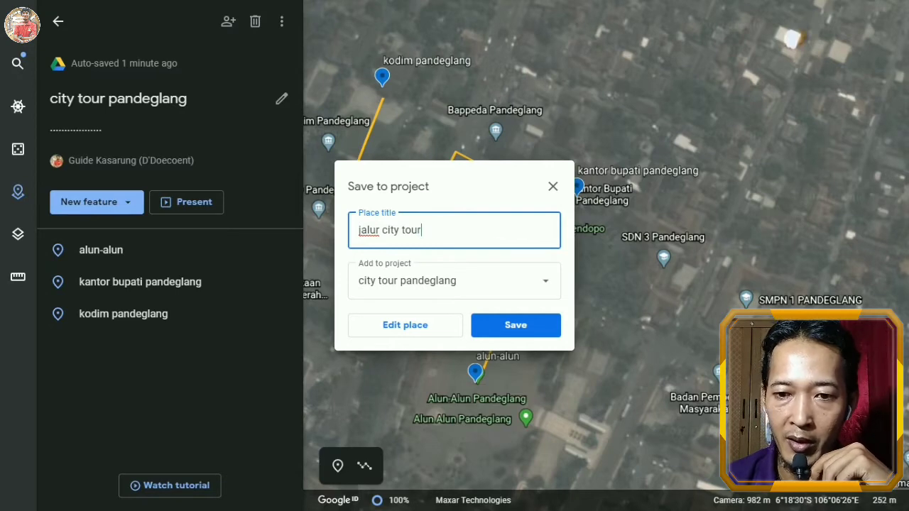
{"action": "key", "text": "Return"}
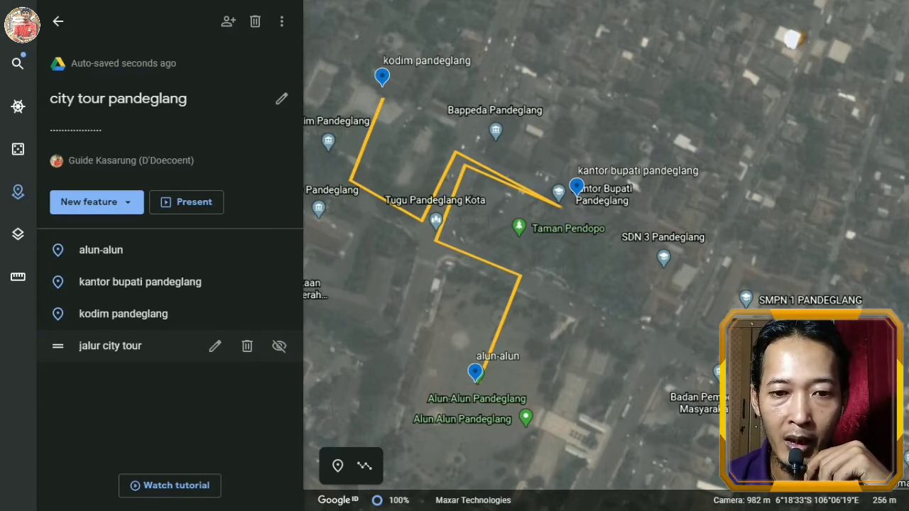
Move the jalur city tour line above alun-alun in the project's feature list.
{"action": "left_click_drag", "start_coordinate": [57, 346], "coordinate": [63, 248]}
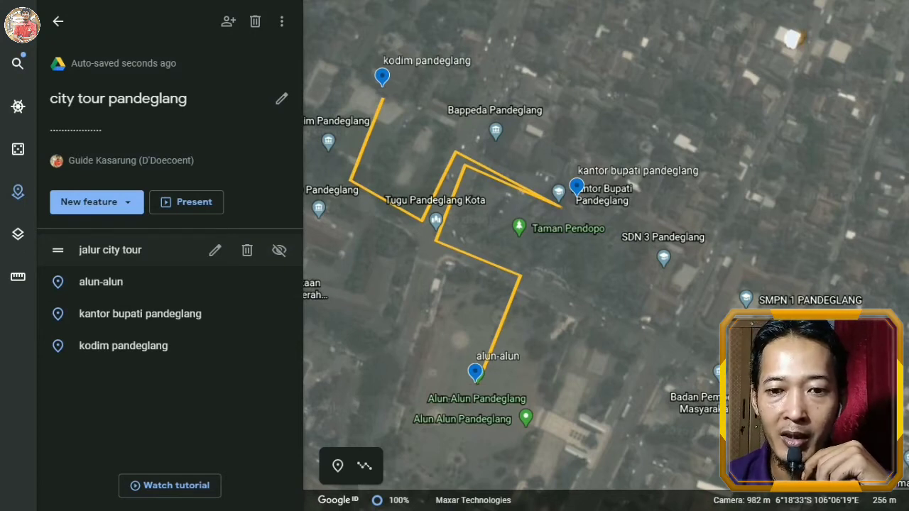
{"action": "left_click", "coordinate": [215, 250]}
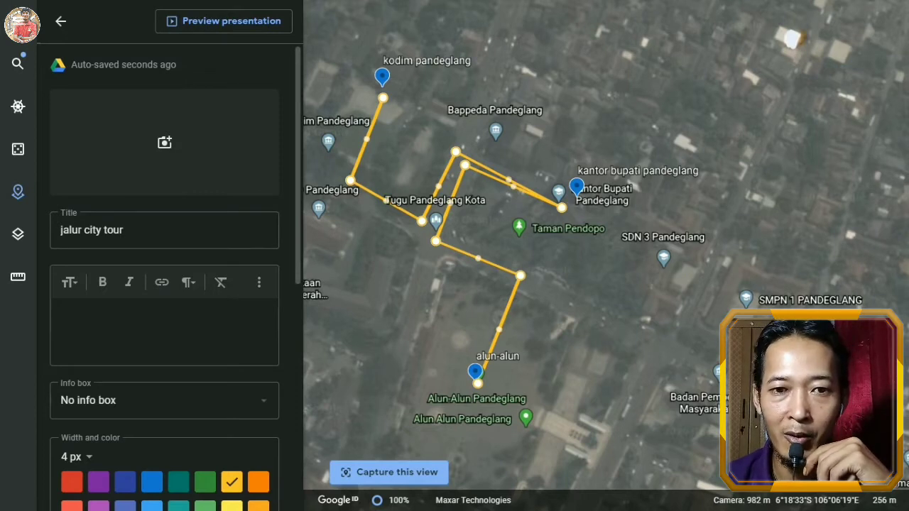
{"action": "left_click", "coordinate": [60, 21]}
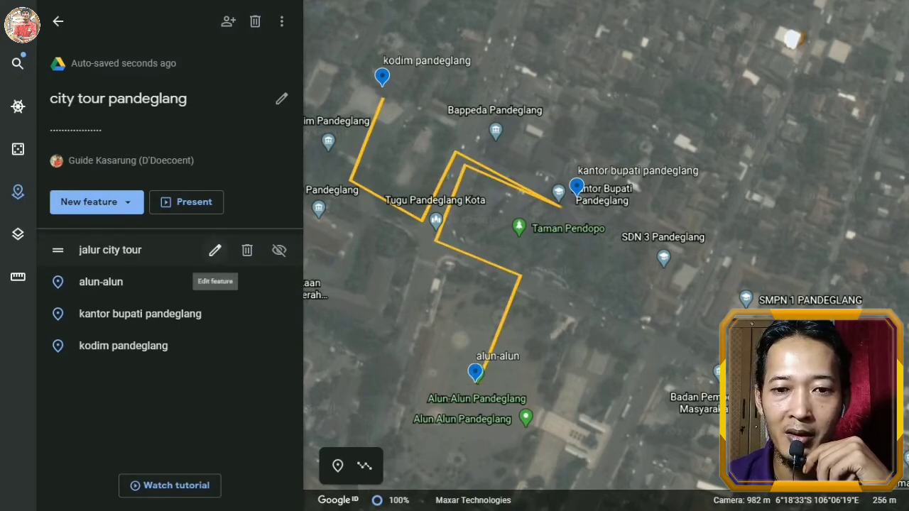
Edit the jalur city tour line and attach the photo of the red-and-white PANDEGLANG letters from a Google Image Search for "pandeglang".
{"action": "left_click", "coordinate": [215, 250]}
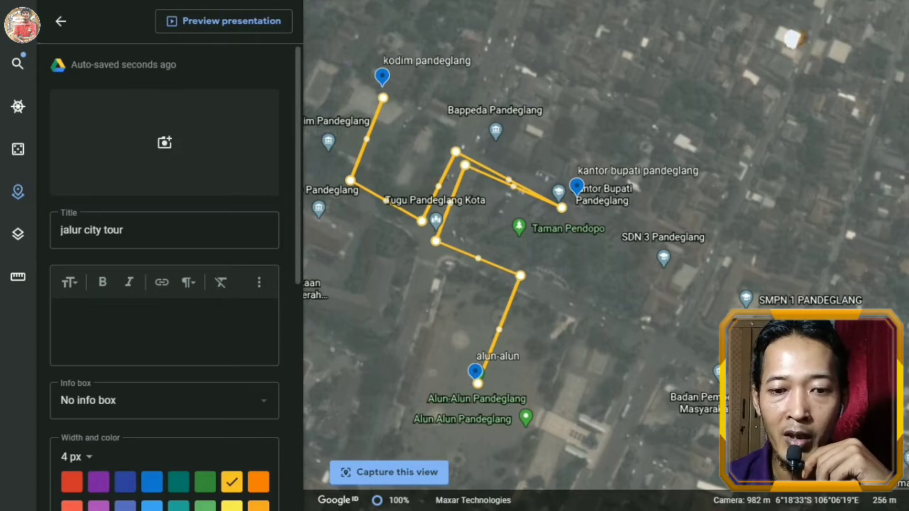
{"action": "left_click", "coordinate": [164, 317]}
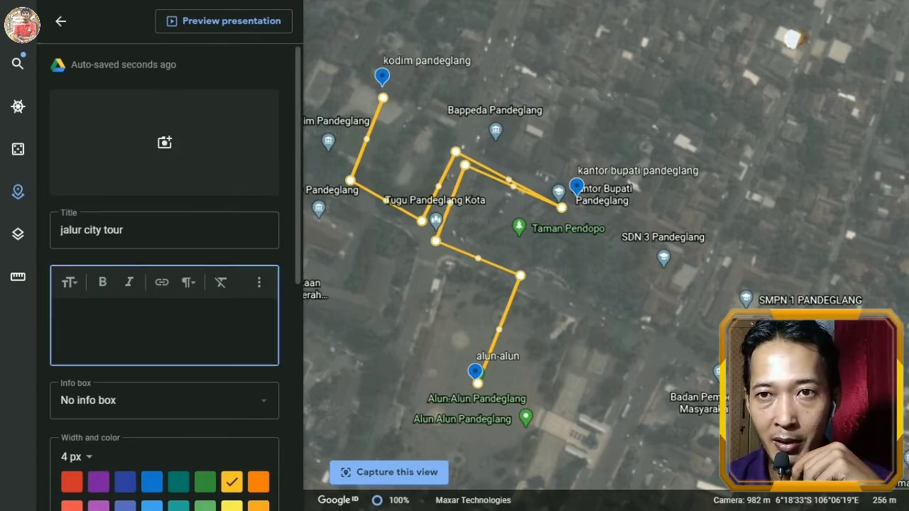
{"action": "scroll", "coordinate": [165, 285], "scroll_direction": "down", "scroll_amount": 1}
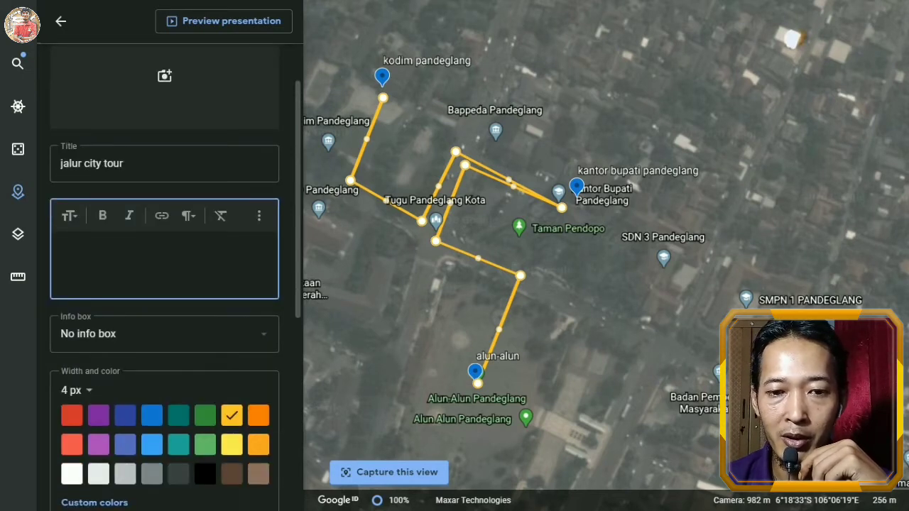
{"action": "scroll", "coordinate": [164, 284], "scroll_direction": "down", "scroll_amount": 1}
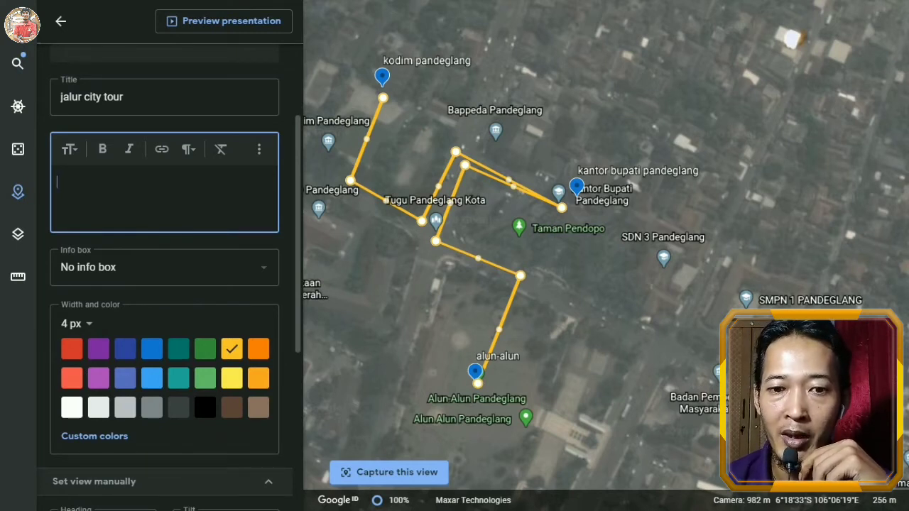
{"action": "scroll", "coordinate": [164, 277], "scroll_direction": "up", "scroll_amount": 2}
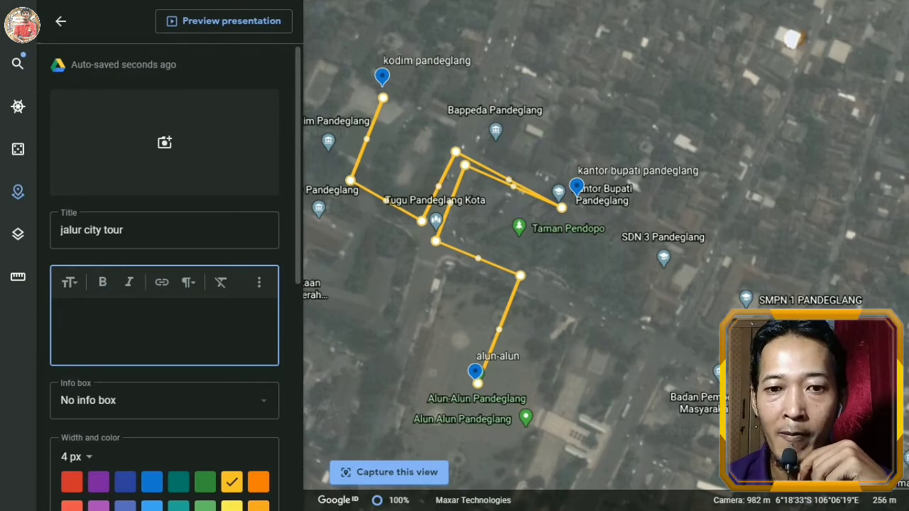
{"action": "left_click", "coordinate": [164, 142]}
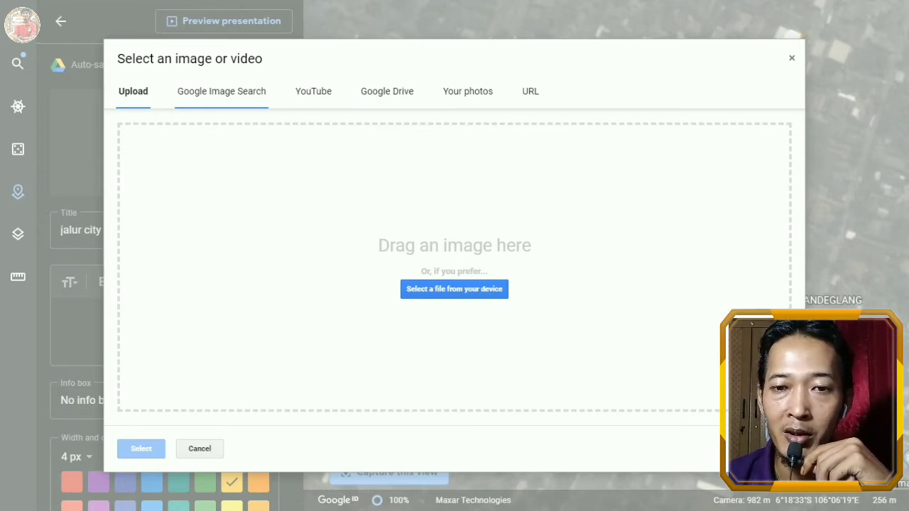
{"action": "left_click", "coordinate": [221, 91]}
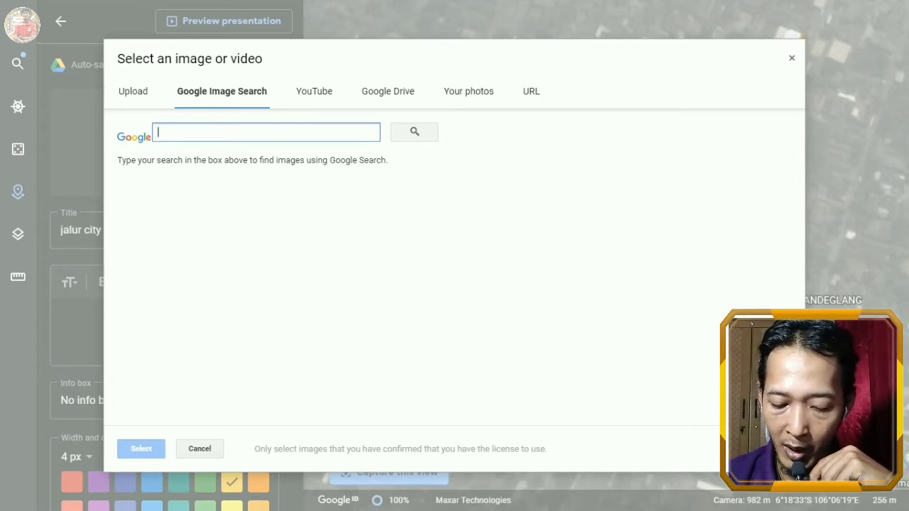
{"action": "type", "text": "pan"}
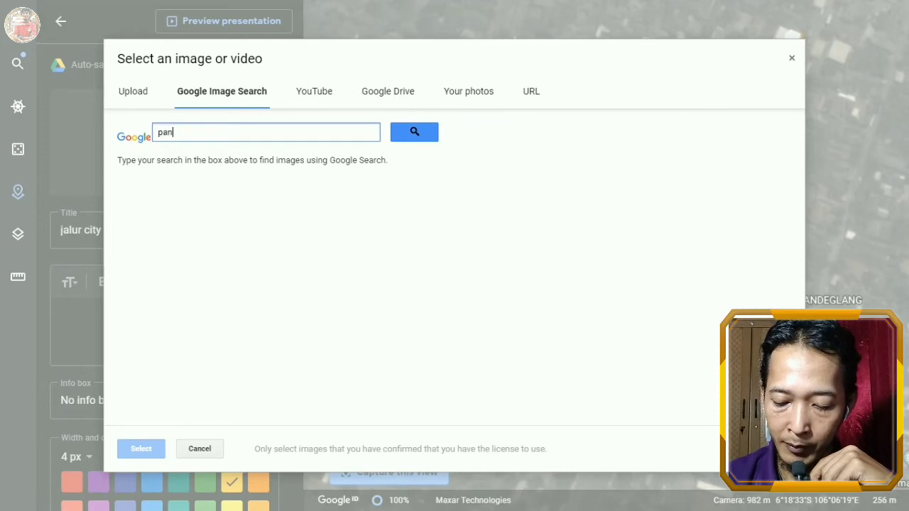
{"action": "type", "text": "deglang"}
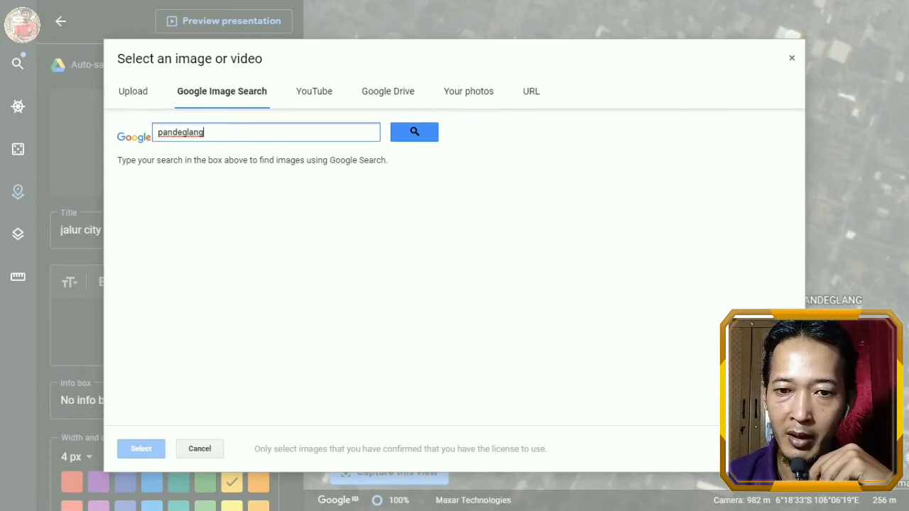
{"action": "left_click", "coordinate": [415, 133]}
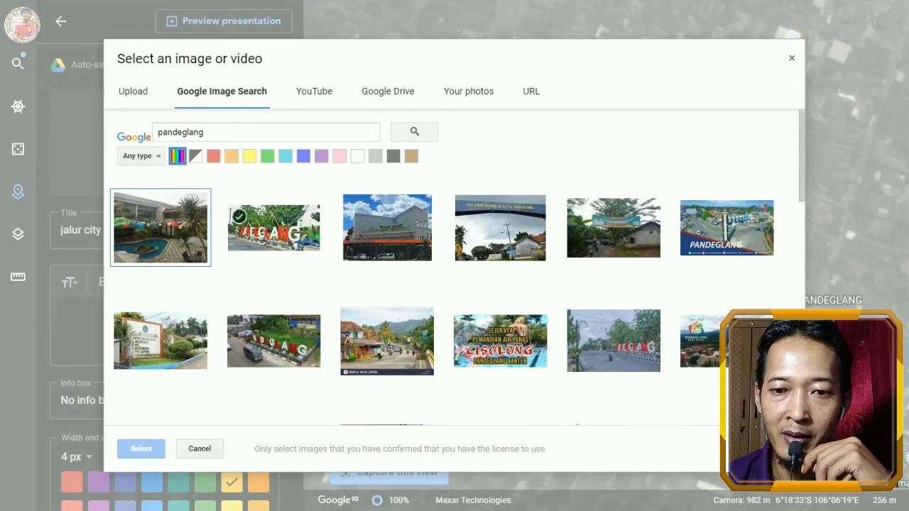
{"action": "left_click", "coordinate": [277, 238]}
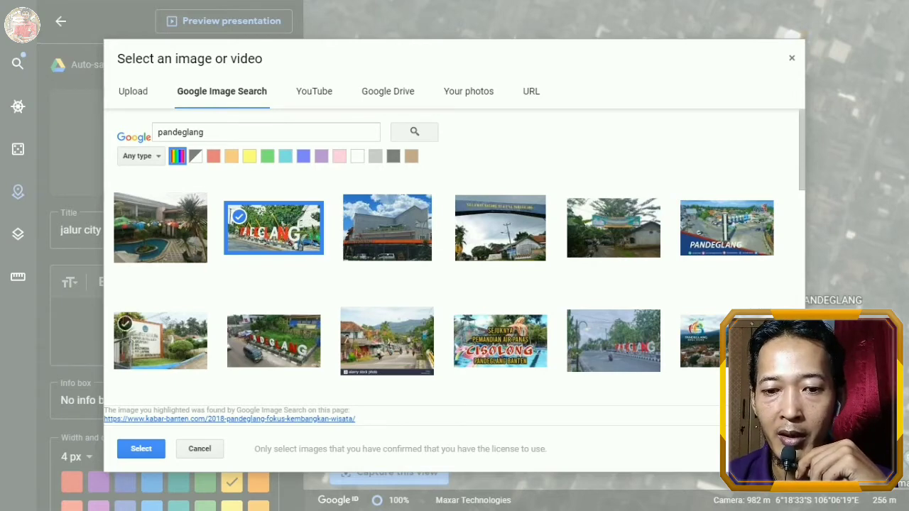
{"action": "left_click", "coordinate": [142, 449]}
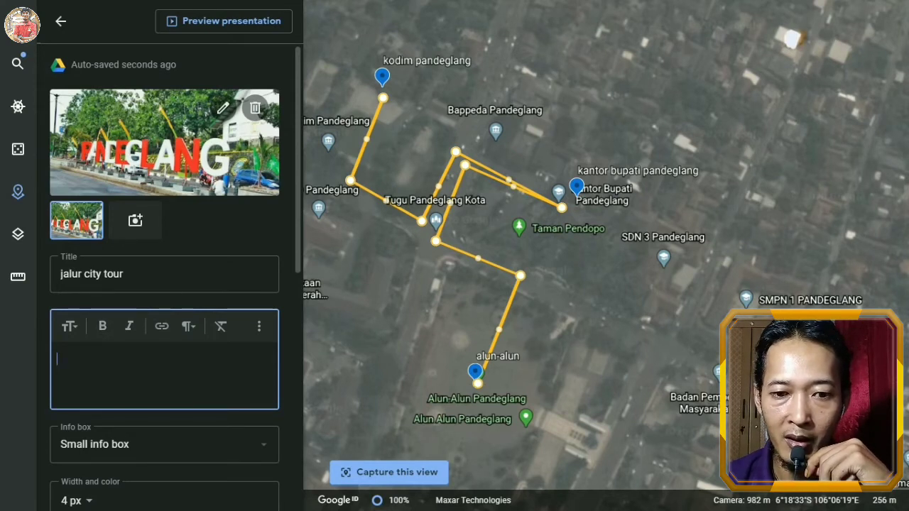
Fill the line's description with the placeholder text "hfdkjgfdkfgkufgkhfgkuyfkuyfkluf kufkufkuyf lkuyfl uyliytluygku lytlytk" and return to the project.
{"action": "type", "text": "hfdkjgfdkfgkufgk"}
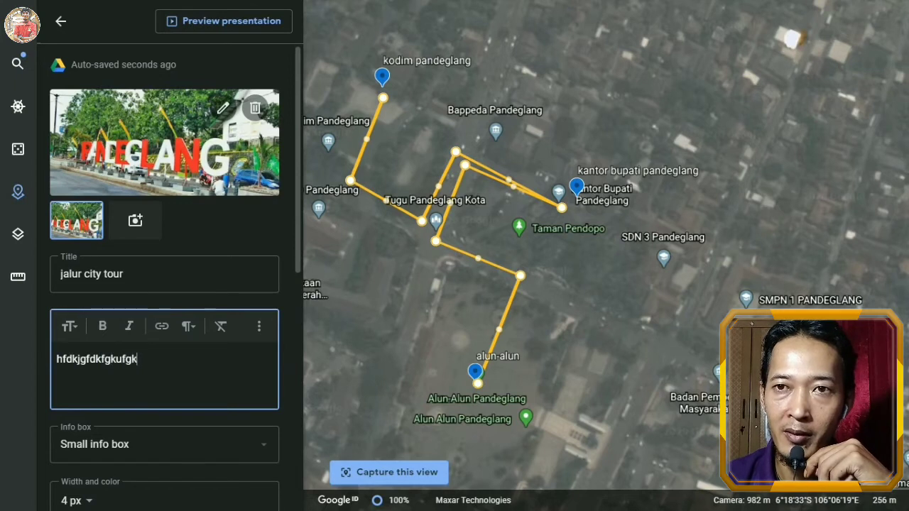
{"action": "type", "text": "hfgkuyfkuyfkluf ku"}
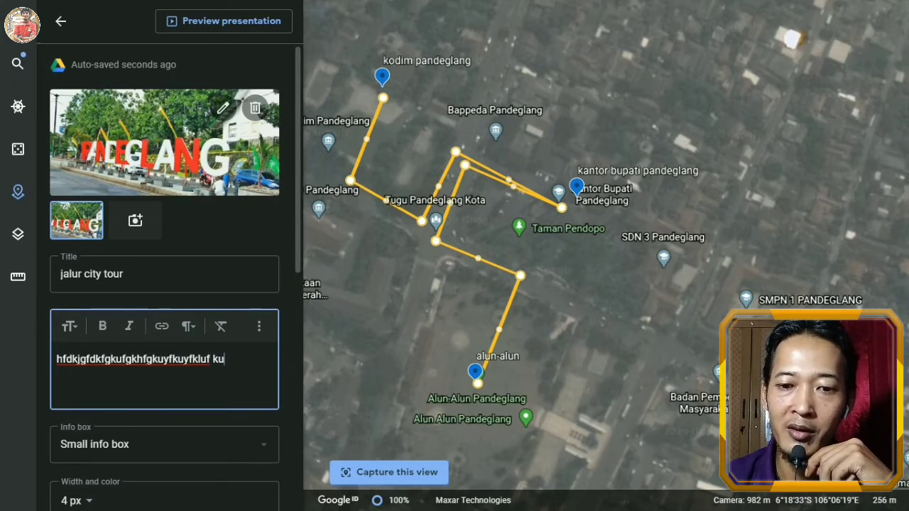
{"action": "type", "text": "fkufkuyf lkuyfl uyl"}
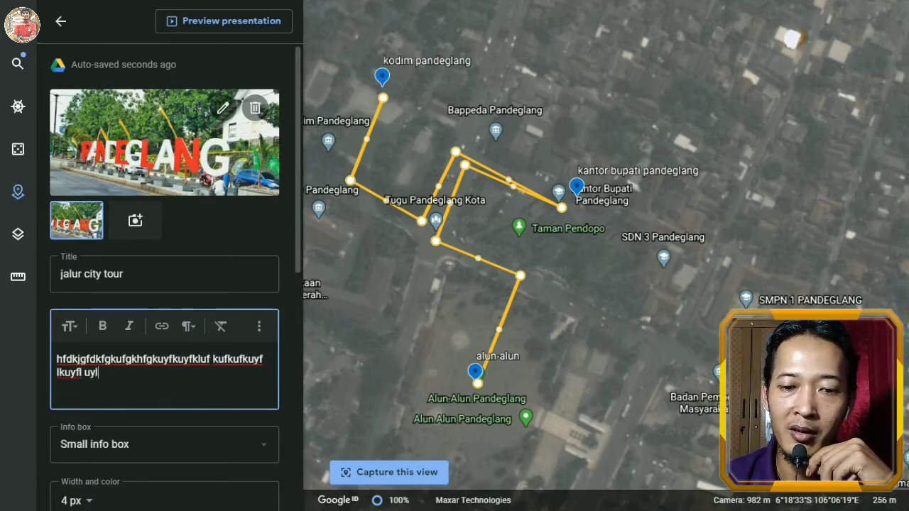
{"action": "type", "text": "iytluygku lytlytk"}
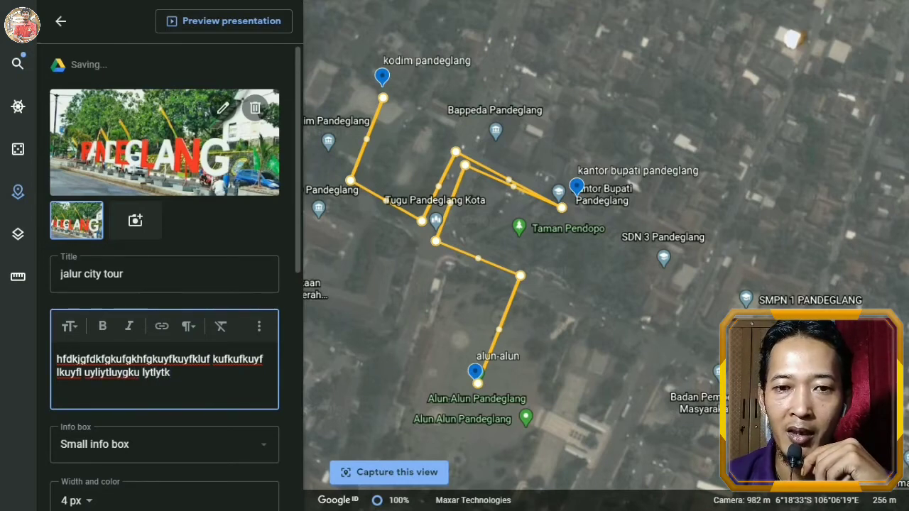
{"action": "scroll", "coordinate": [164, 284], "scroll_direction": "down", "scroll_amount": 1}
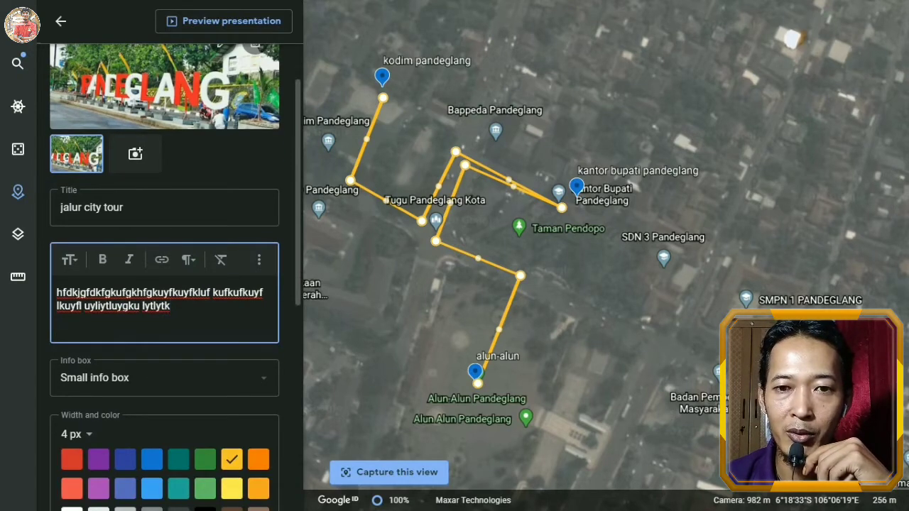
{"action": "scroll", "coordinate": [164, 284], "scroll_direction": "up", "scroll_amount": 1}
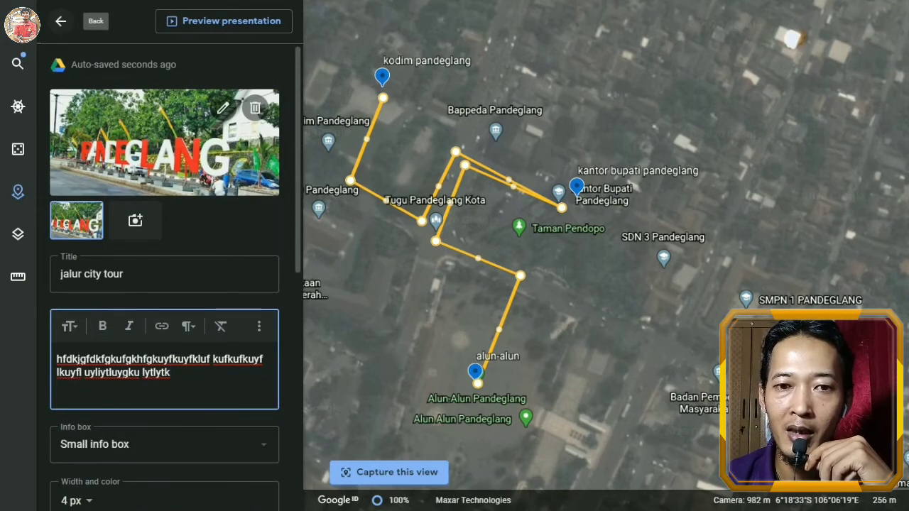
{"action": "left_click", "coordinate": [60, 21]}
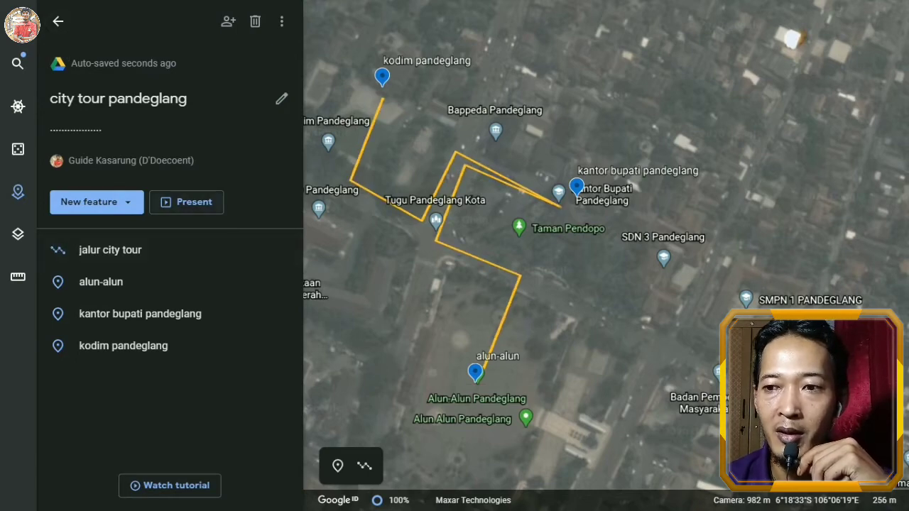
Preview the city tour pandeglang project as a presentation and return to editing it.
{"action": "left_click", "coordinate": [186, 202]}
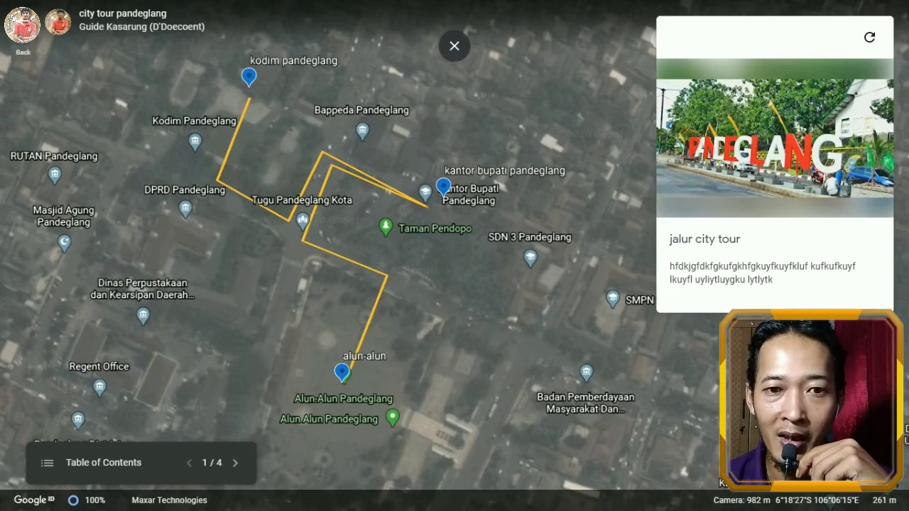
{"action": "left_click", "coordinate": [22, 26]}
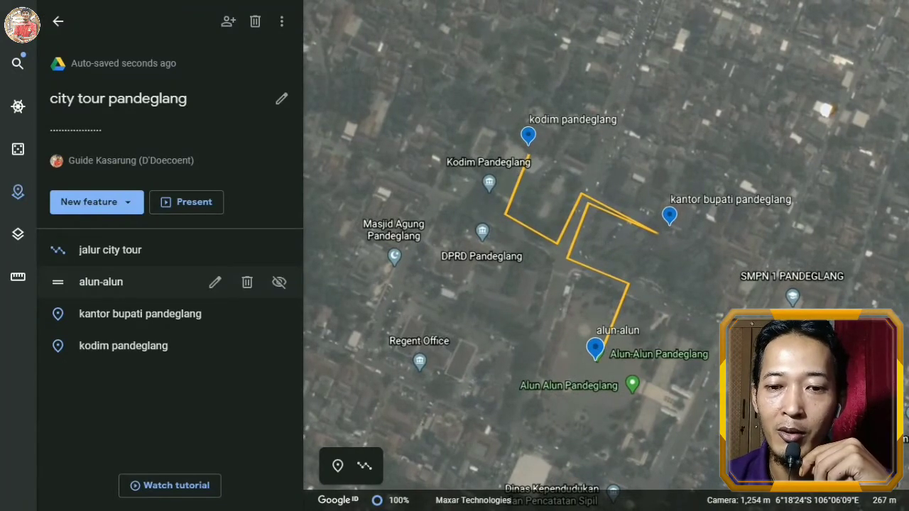
Edit the alun-alun placemark and run a Google Image Search for "alun-alun pandeglang" to find its pictures.
{"action": "left_click", "coordinate": [214, 282]}
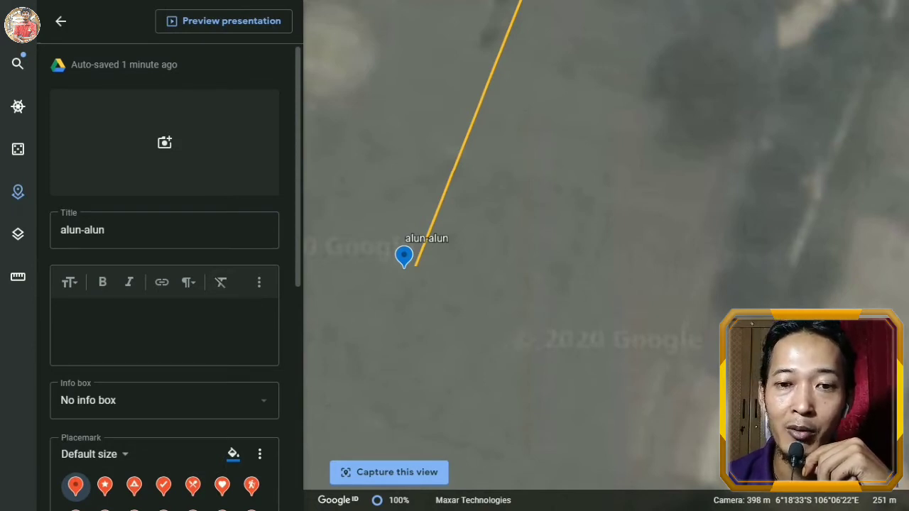
{"action": "left_click", "coordinate": [164, 143]}
{"action": "left_click", "coordinate": [450, 261]}
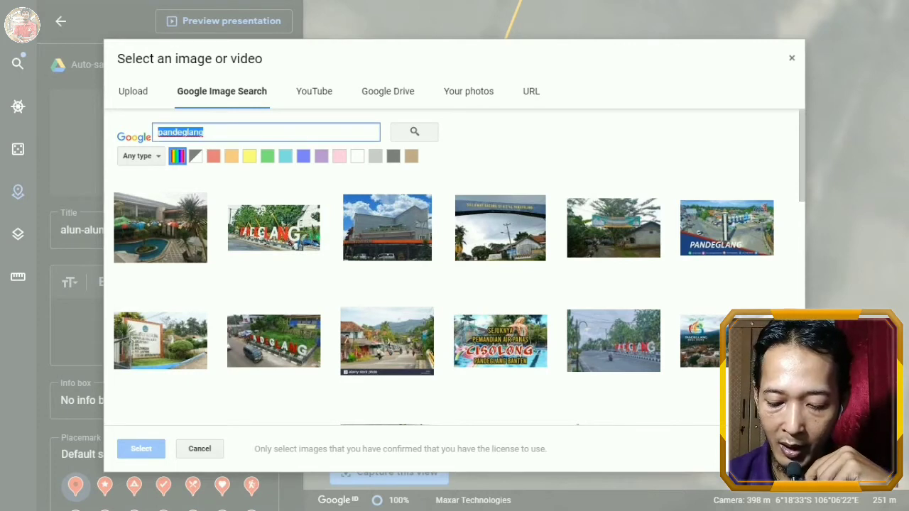
{"action": "type", "text": "alun"}
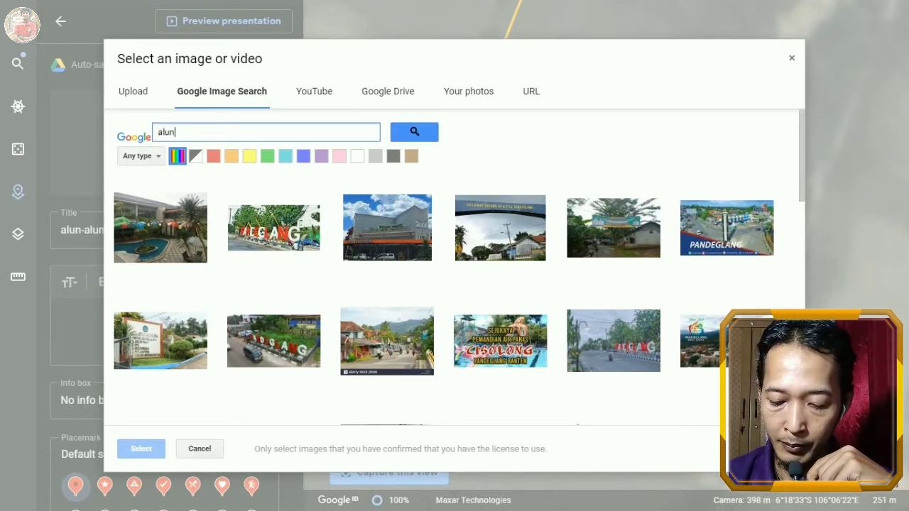
{"action": "type", "text": "-alun p"}
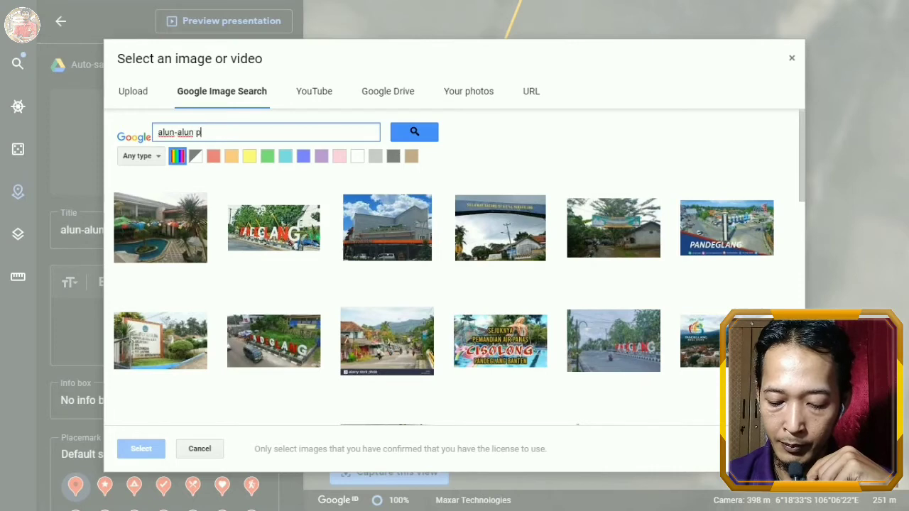
{"action": "type", "text": "andegl"}
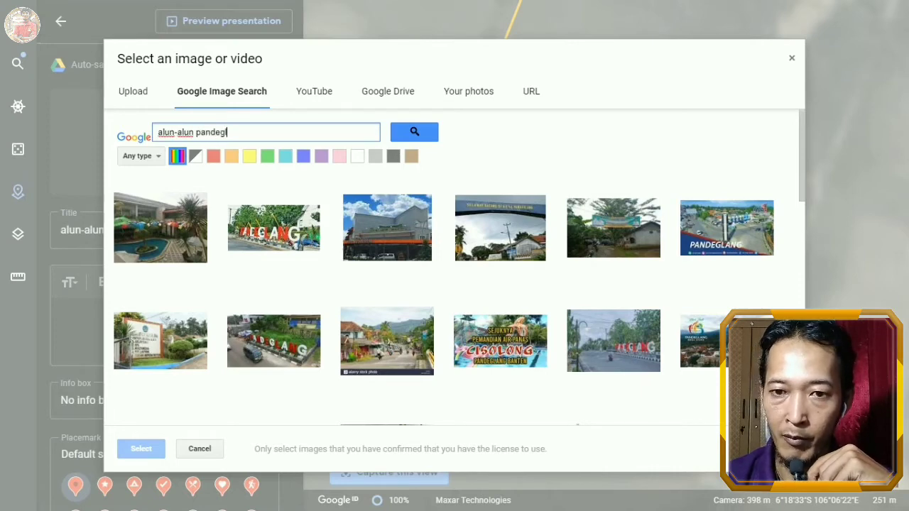
{"action": "type", "text": "ang"}
{"action": "key", "text": "Return"}
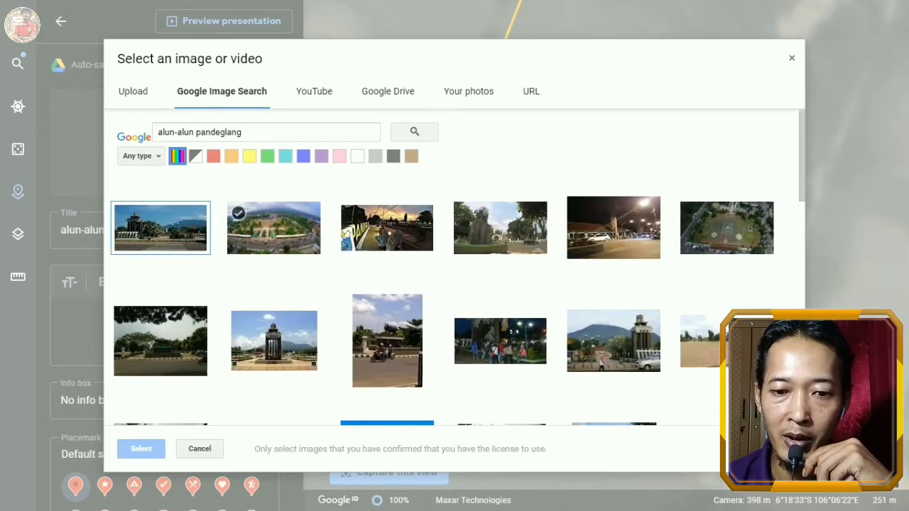
Try to attach the aerial photo of the town square to the alun-alun placemark.
{"action": "left_click", "coordinate": [273, 227]}
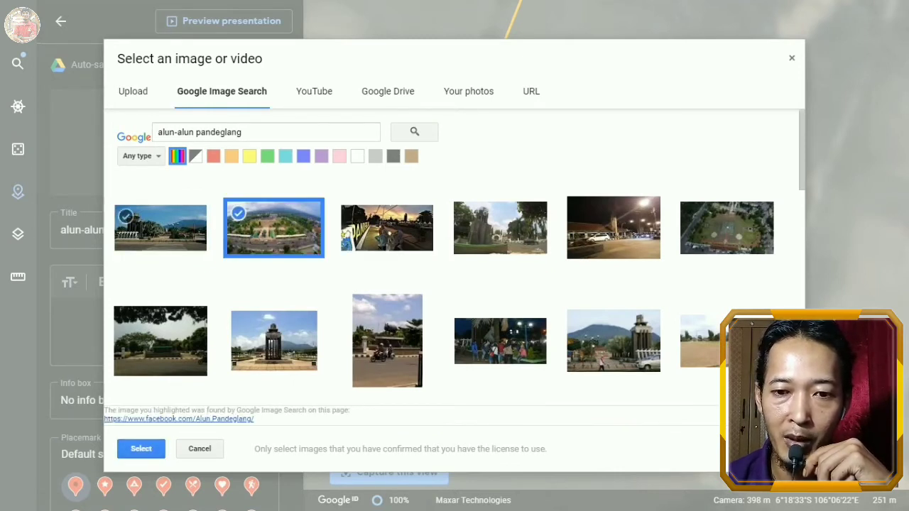
{"action": "left_click", "coordinate": [141, 448]}
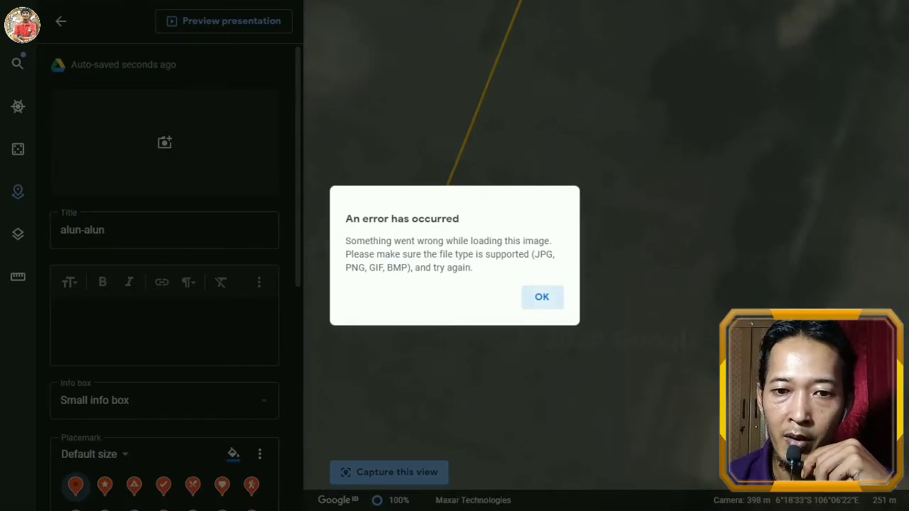
{"action": "key", "text": "Return"}
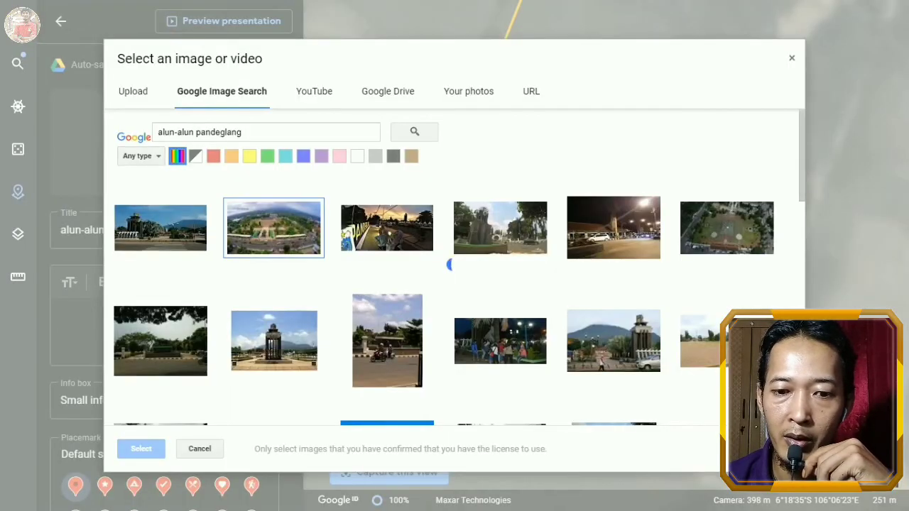
Attach three photos to the alun-alun placemark: the roadside monument under blue sky, the sunset street scene and the tower monument before the mountain.
{"action": "left_click", "coordinate": [161, 228]}
{"action": "left_click", "coordinate": [140, 449]}
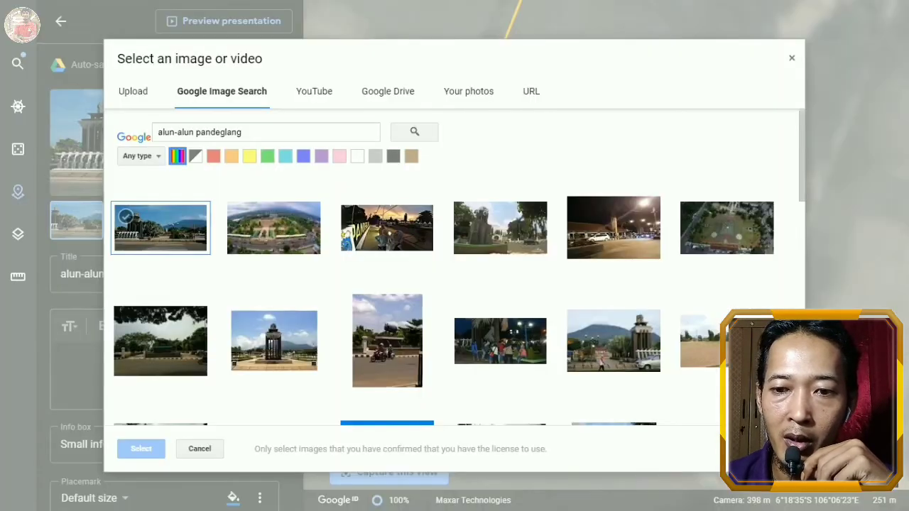
{"action": "left_click", "coordinate": [387, 228]}
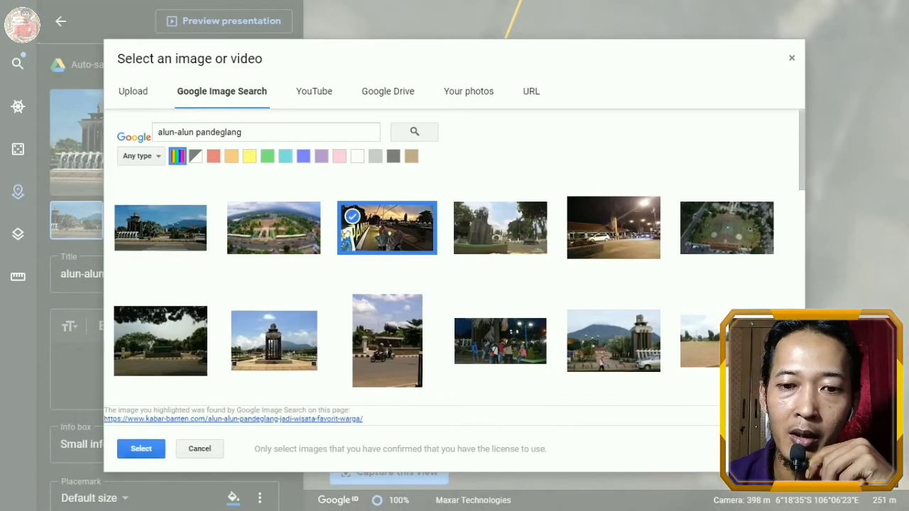
{"action": "left_click", "coordinate": [141, 449]}
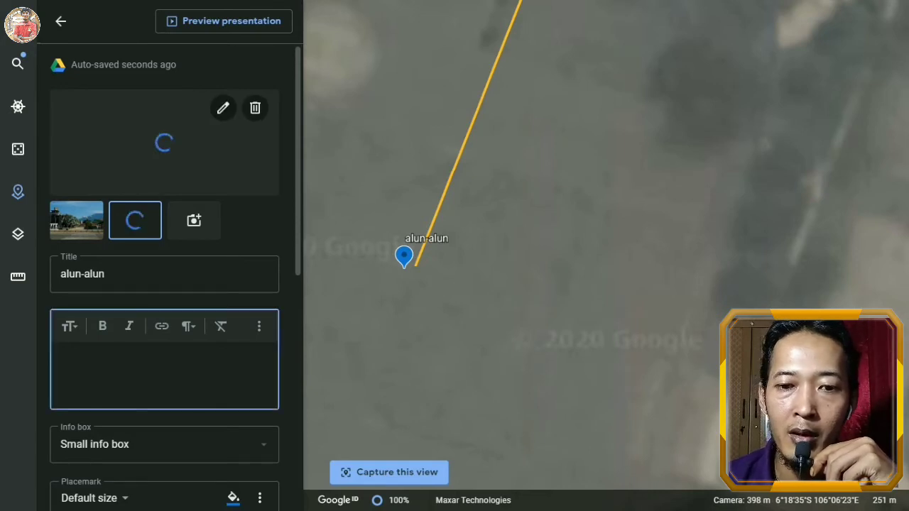
{"action": "left_click", "coordinate": [194, 220]}
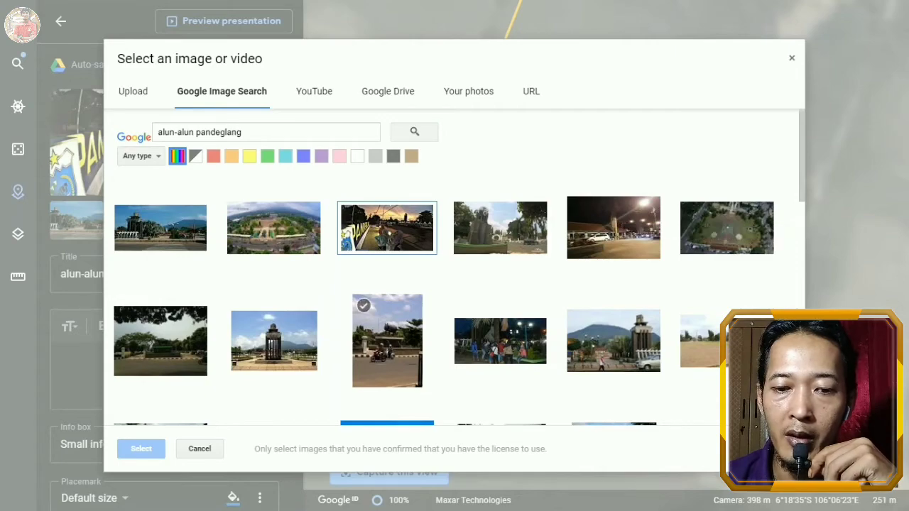
{"action": "left_click", "coordinate": [274, 341]}
{"action": "left_click", "coordinate": [140, 448]}
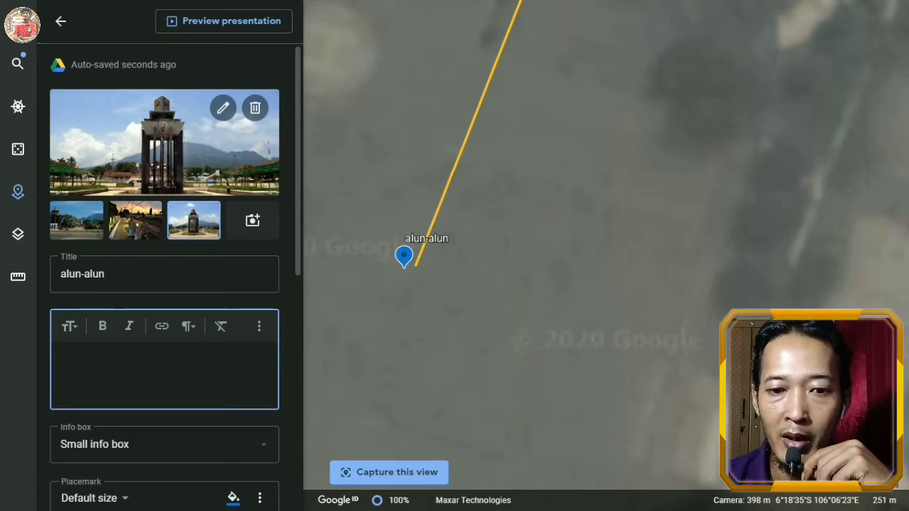
Fill the alun-alun description with the placeholder text "khgfkygfjkydkgfkluygfluyfluhfglkuf" and return to the project.
{"action": "type", "text": "khgfkygfjkydkgf"}
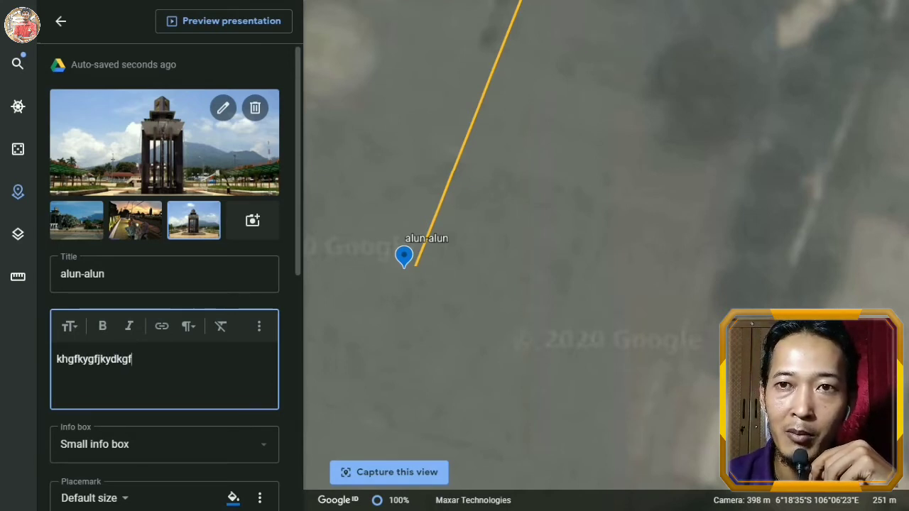
{"action": "type", "text": "kluygfluyfluhfglkuf"}
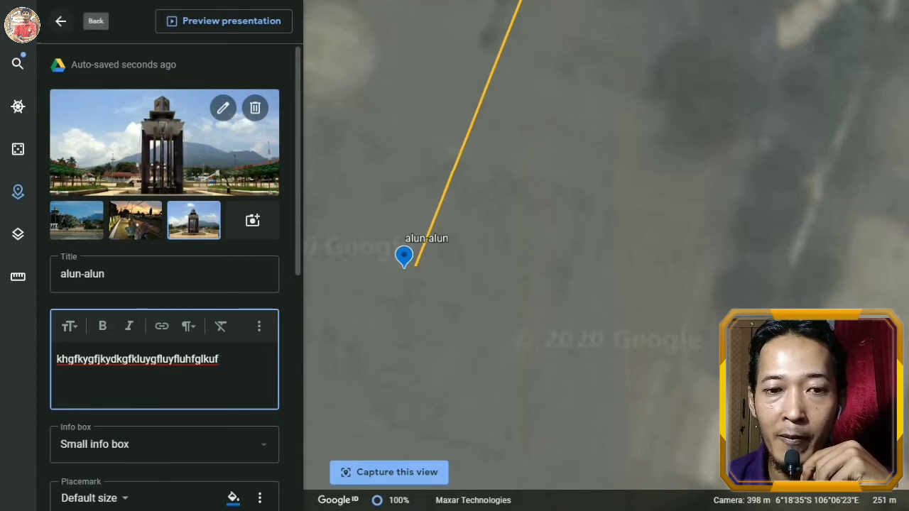
{"action": "left_click", "coordinate": [60, 20]}
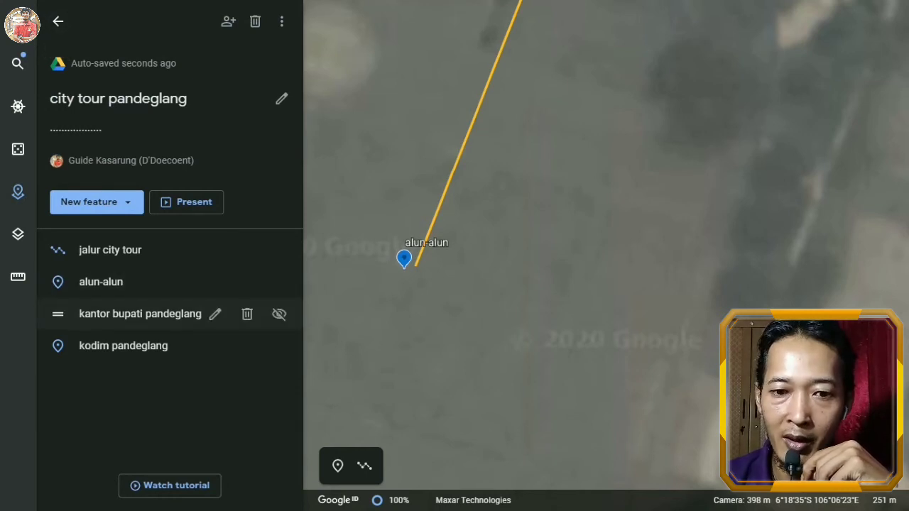
Edit the kantor bupati pandeglang placemark and attach the white arched gate photo without a watermark from an image search for "kantor bupati pandeglang".
{"action": "left_click", "coordinate": [140, 314]}
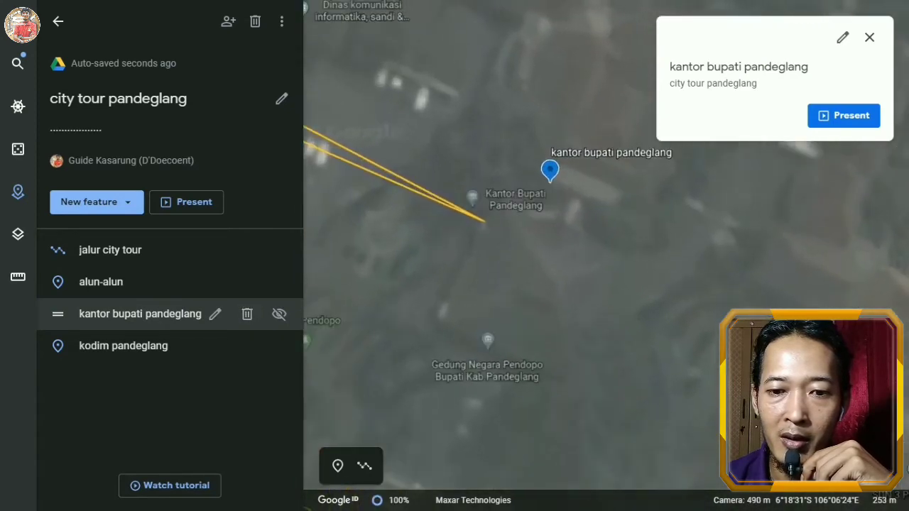
{"action": "left_click", "coordinate": [215, 314]}
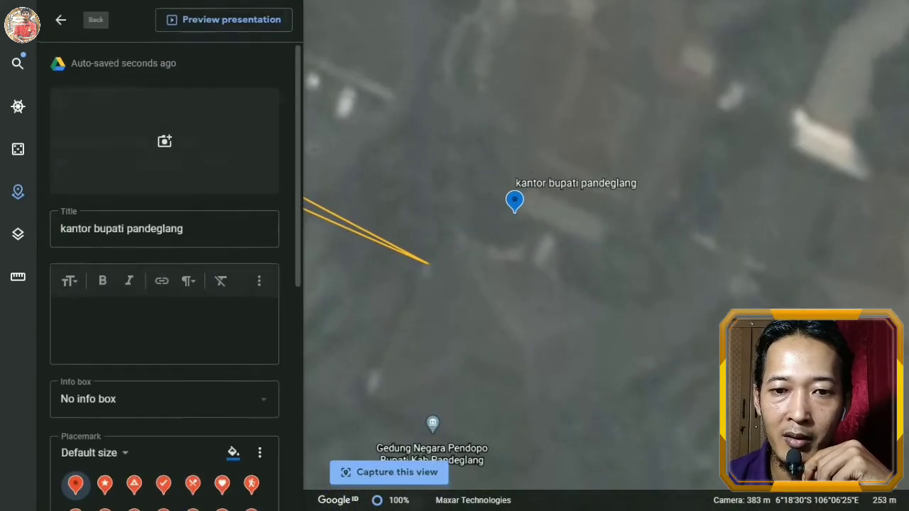
{"action": "left_click", "coordinate": [162, 140]}
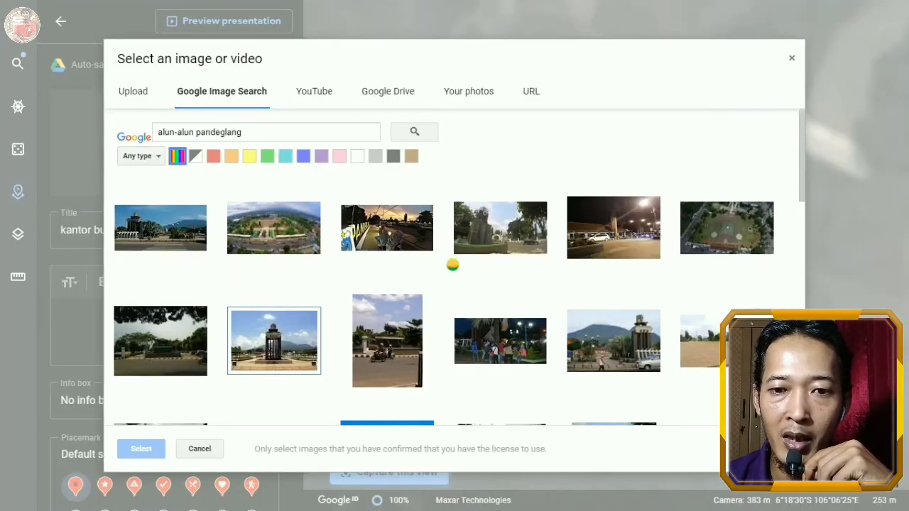
{"action": "left_click", "coordinate": [178, 132]}
{"action": "left_click_drag", "start_coordinate": [193, 132], "coordinate": [158, 132]}
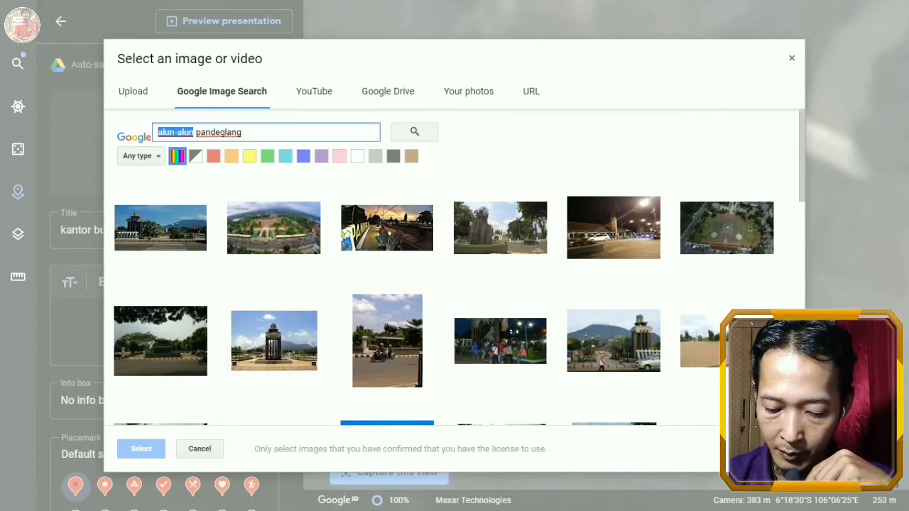
{"action": "type", "text": "kantor"}
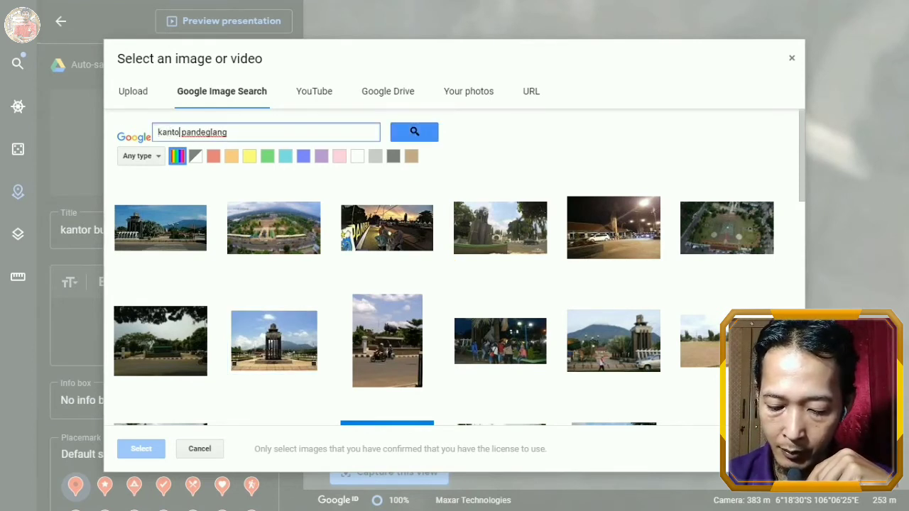
{"action": "type", "text": " bupati"}
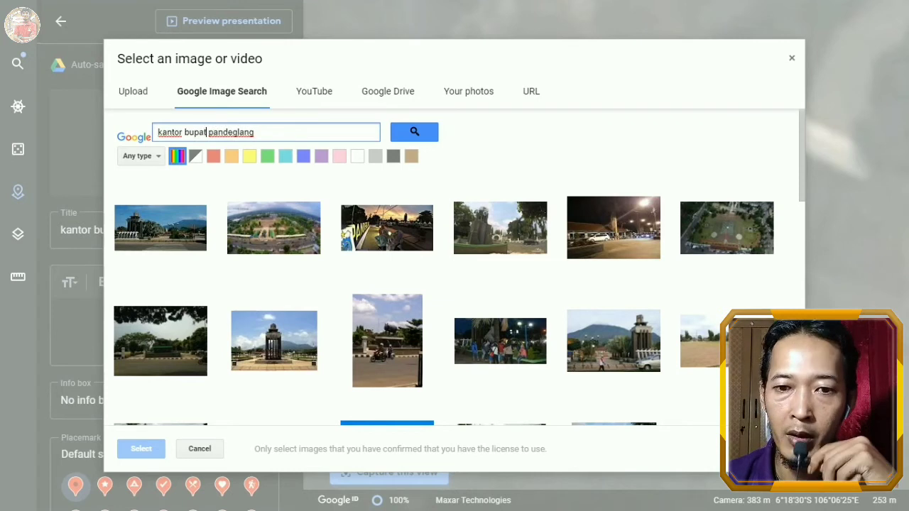
{"action": "key", "text": "Return"}
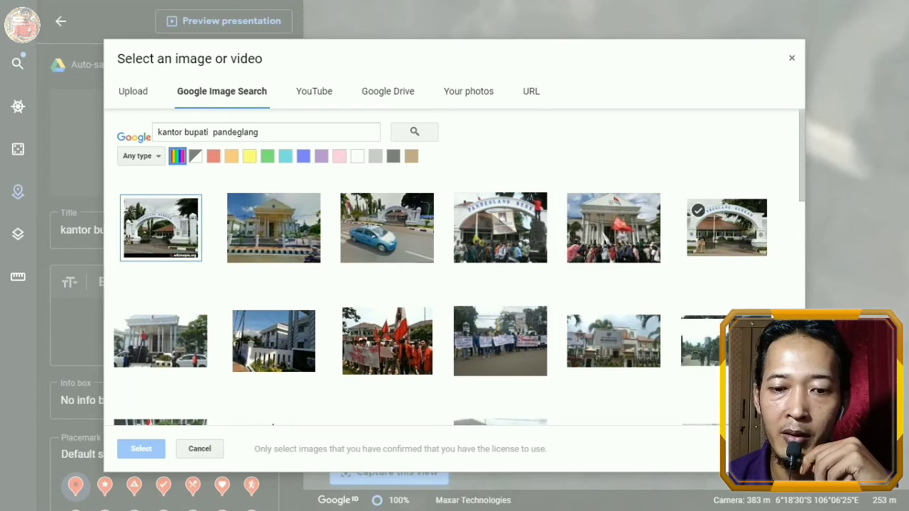
{"action": "left_click", "coordinate": [727, 227]}
{"action": "left_click", "coordinate": [140, 449]}
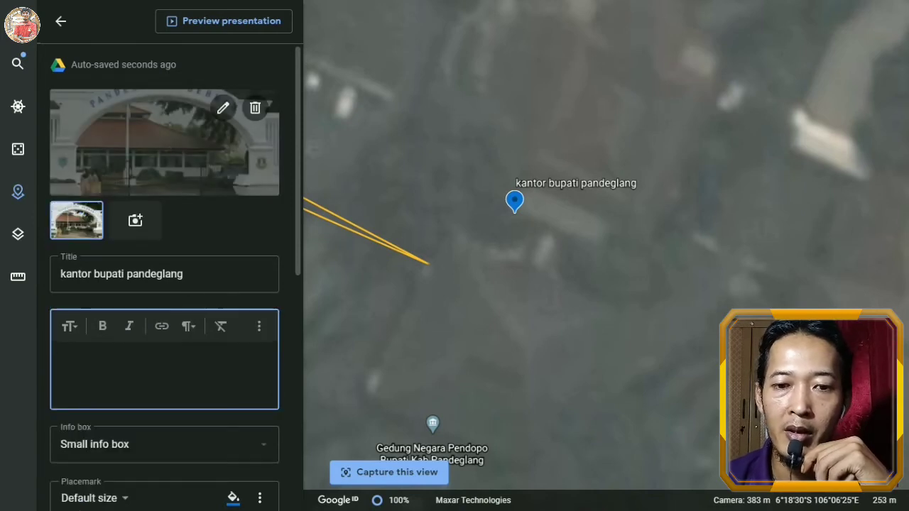
Try to attach the photo of the white columned building with parked cars as the placemark's second image.
{"action": "left_click", "coordinate": [135, 220]}
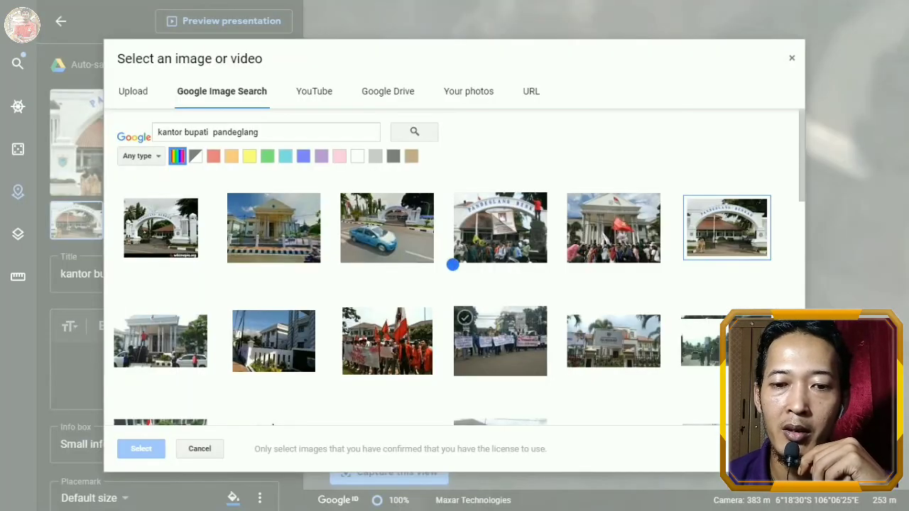
{"action": "scroll", "coordinate": [272, 398], "scroll_direction": "down", "scroll_amount": 4}
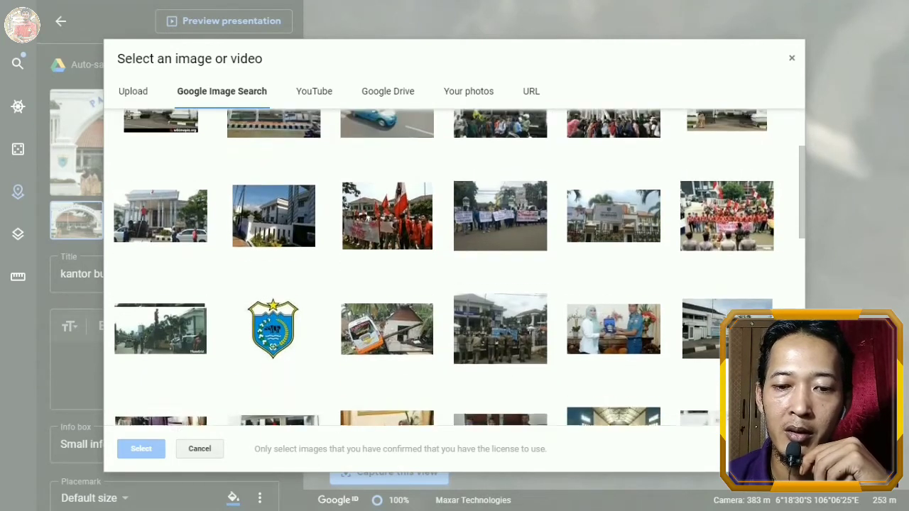
{"action": "scroll", "coordinate": [160, 277], "scroll_direction": "up", "scroll_amount": 2}
{"action": "left_click", "coordinate": [160, 277]}
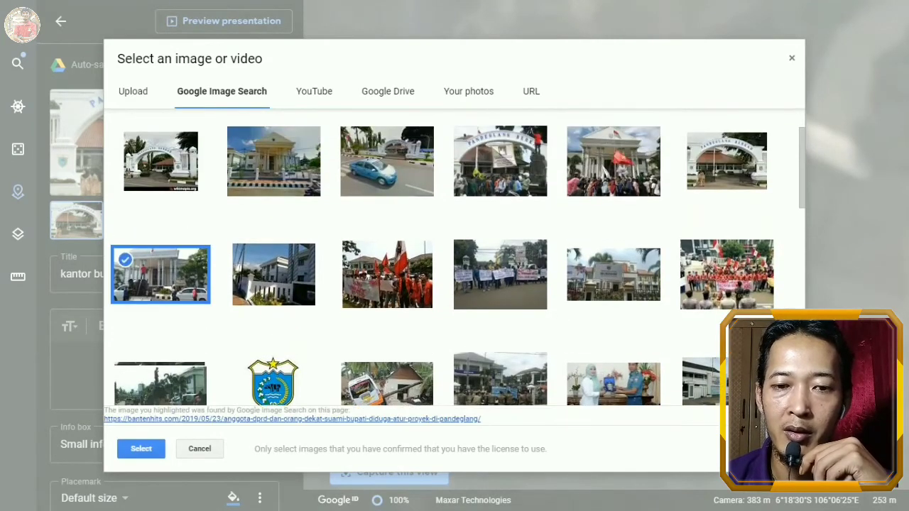
{"action": "left_click", "coordinate": [141, 449]}
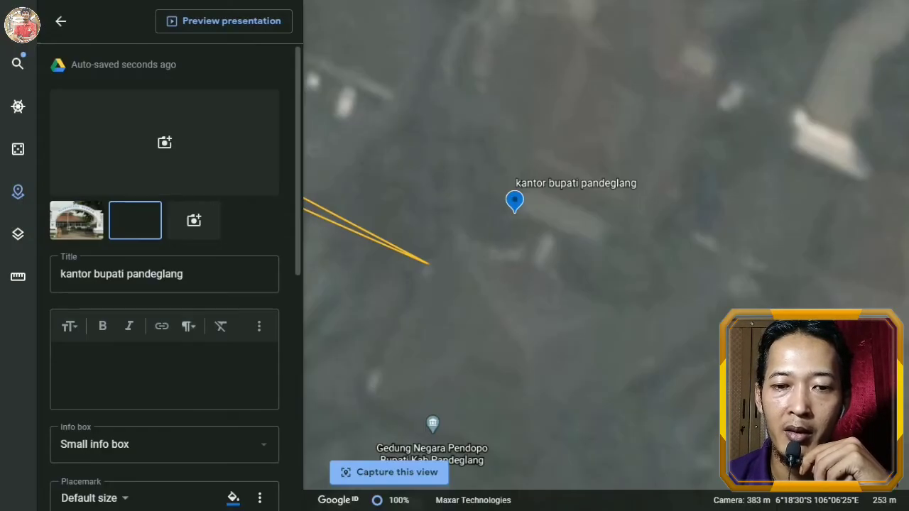
Fill the kantor bupati pandeglang description with the placeholder text ",jgfkhgk lkuyfkutf ;oiyouy hrdjtf".
{"action": "left_click", "coordinate": [58, 359]}
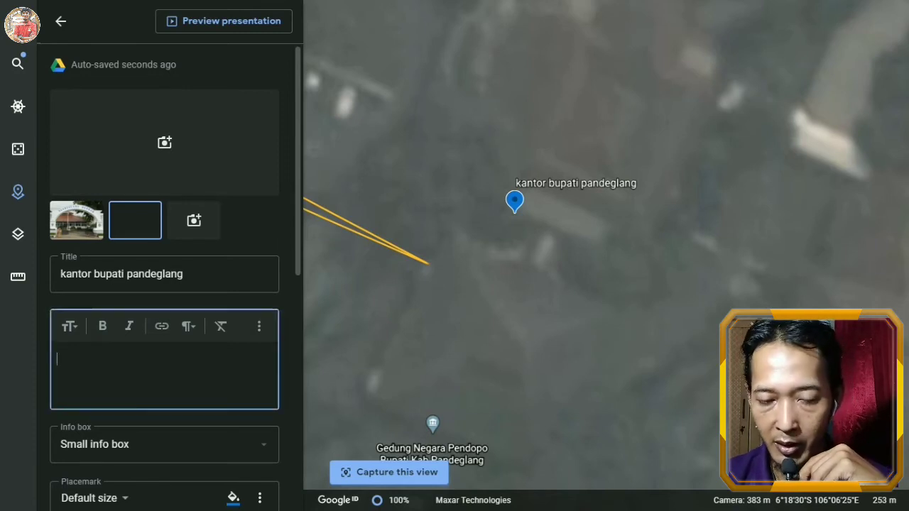
{"action": "type", "text": "Jgfkhgk lkuyfkutf"}
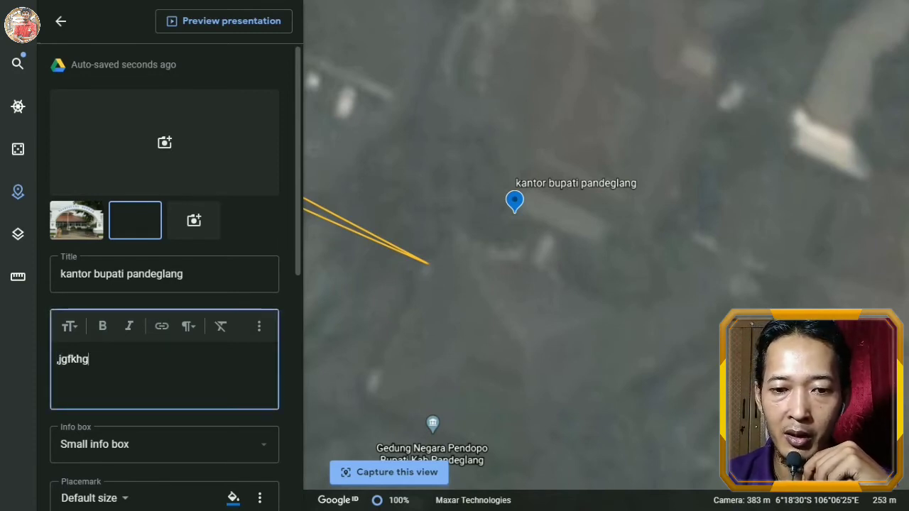
{"action": "type", "text": " ;oiyouy h"}
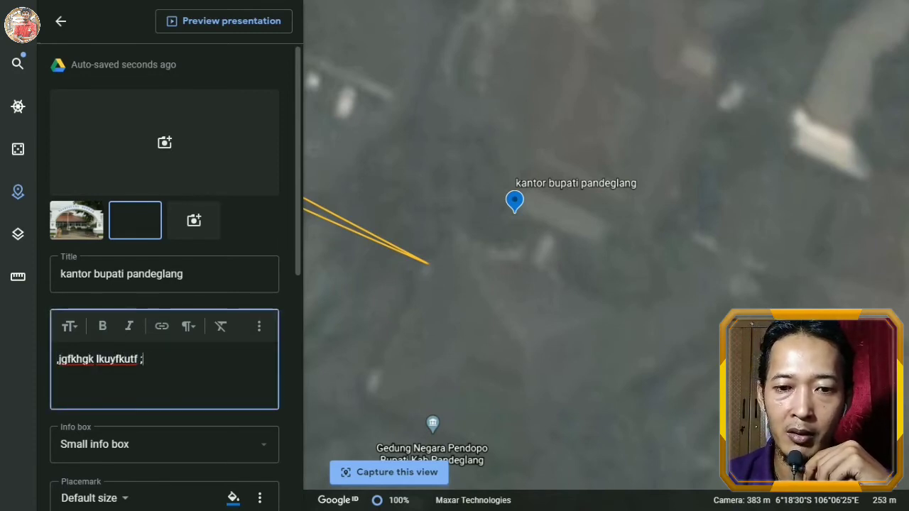
{"action": "type", "text": "rdjtf"}
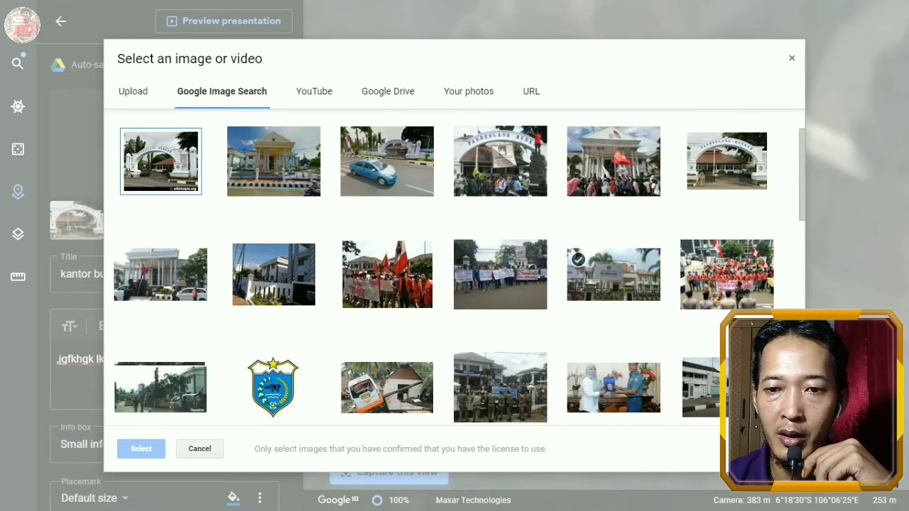
Attach the photo of the blue taxi in front of the arched gate to the kantor bupati pandeglang placemark and return to the project.
{"action": "left_click", "coordinate": [386, 163]}
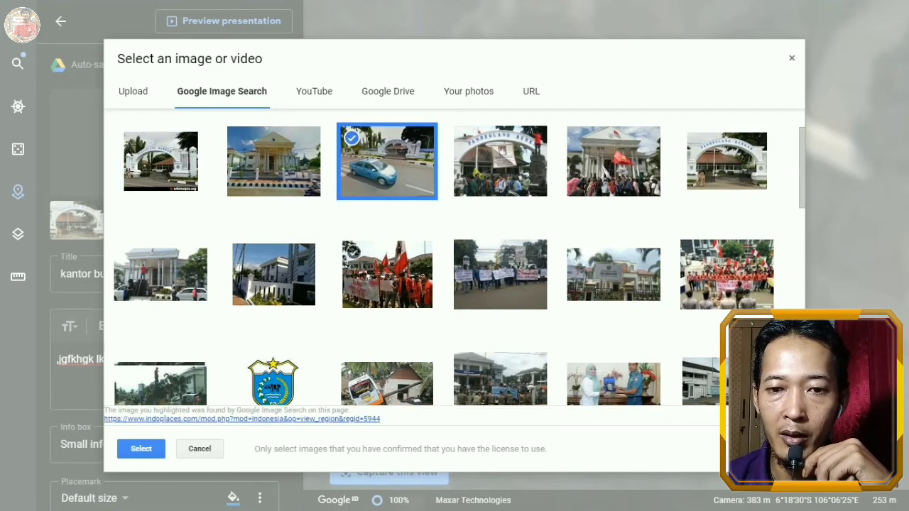
{"action": "left_click", "coordinate": [141, 448]}
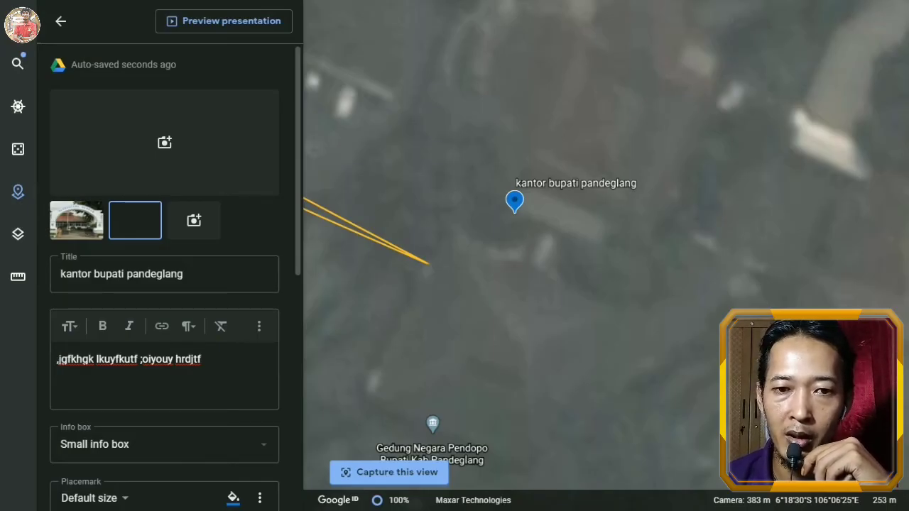
{"action": "scroll", "coordinate": [169, 277], "scroll_direction": "down", "scroll_amount": 3}
{"action": "scroll", "coordinate": [169, 277], "scroll_direction": "up", "scroll_amount": 3}
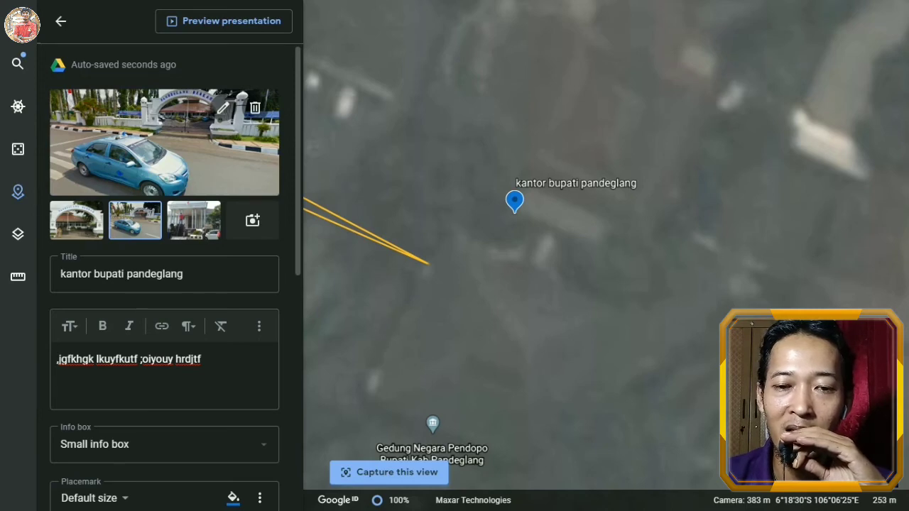
{"action": "scroll", "coordinate": [165, 284], "scroll_direction": "down", "scroll_amount": 1}
{"action": "scroll", "coordinate": [165, 284], "scroll_direction": "up", "scroll_amount": 1}
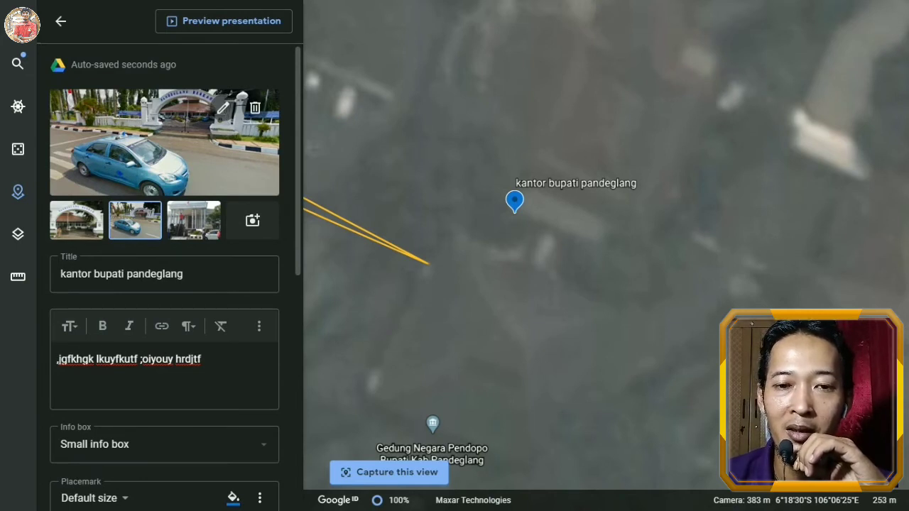
{"action": "scroll", "coordinate": [165, 284], "scroll_direction": "down", "scroll_amount": 1}
{"action": "scroll", "coordinate": [165, 284], "scroll_direction": "up", "scroll_amount": 1}
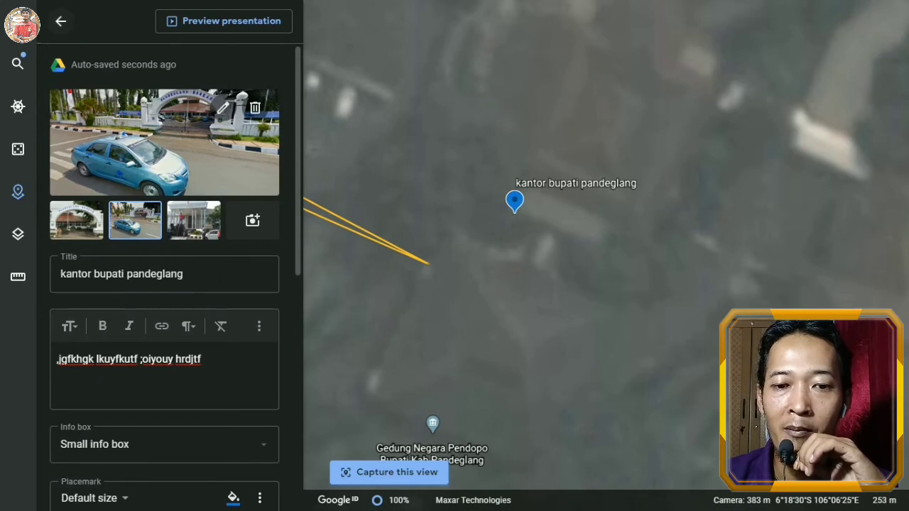
{"action": "left_click", "coordinate": [61, 21]}
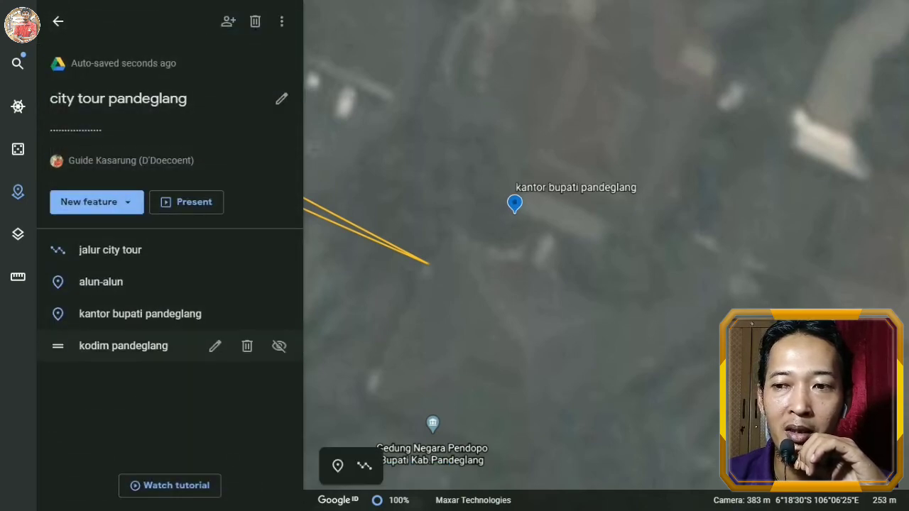
Open the kodim pandeglang placemark for editing and run a Google image search for "kodim pandeglang" for its picture.
{"action": "left_click", "coordinate": [123, 346]}
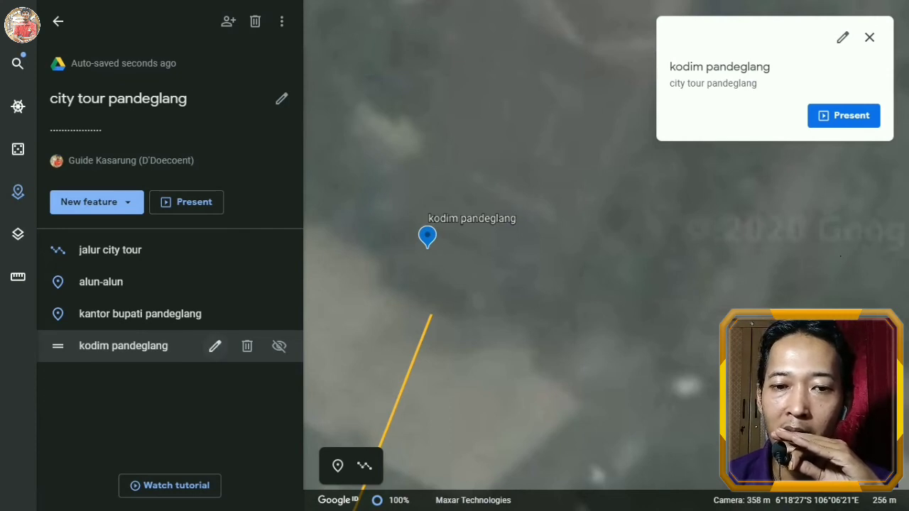
{"action": "left_click", "coordinate": [215, 346]}
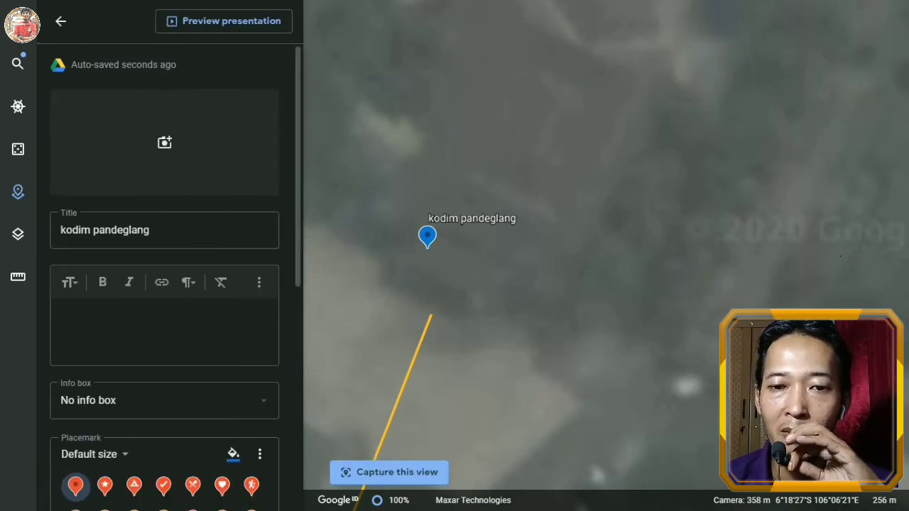
{"action": "left_click", "coordinate": [164, 143]}
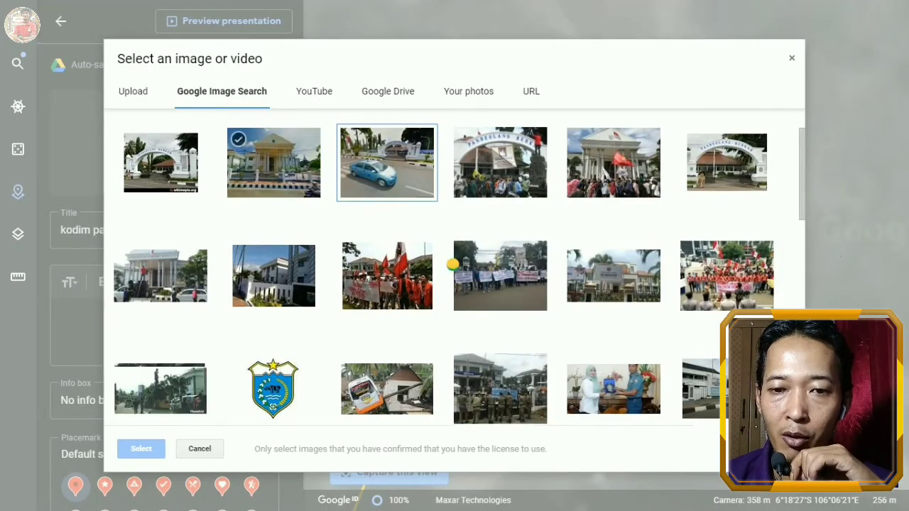
{"action": "scroll", "coordinate": [453, 264], "scroll_direction": "up", "scroll_amount": 1}
{"action": "triple_click", "coordinate": [199, 133]}
{"action": "left_click", "coordinate": [199, 133]}
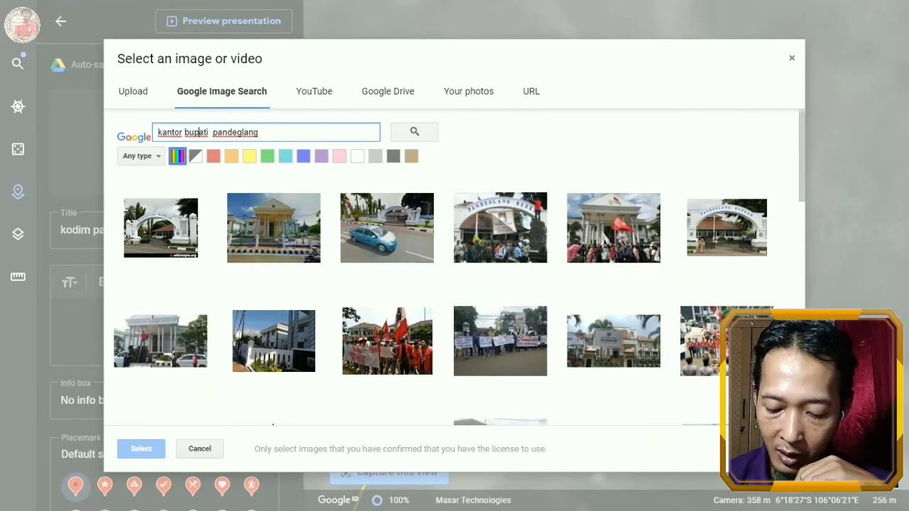
{"action": "left_click_drag", "start_coordinate": [211, 133], "coordinate": [159, 133]}
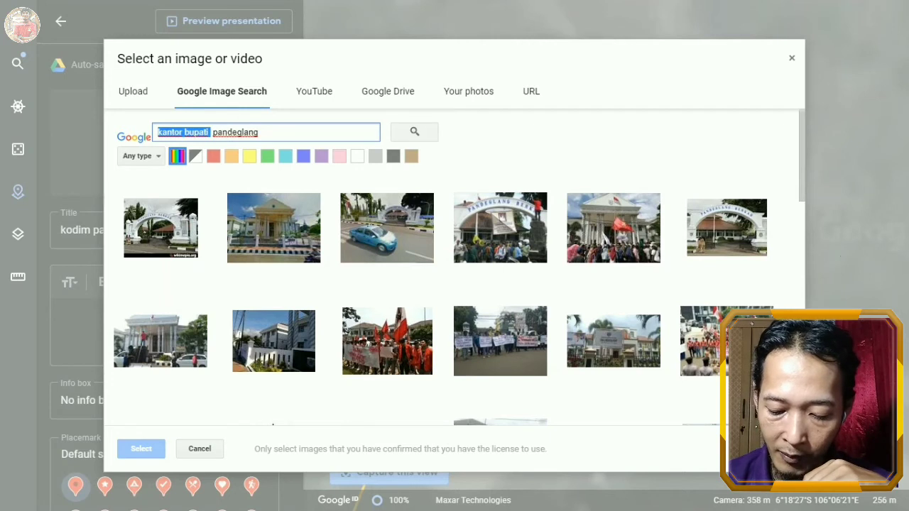
{"action": "type", "text": "kodim"}
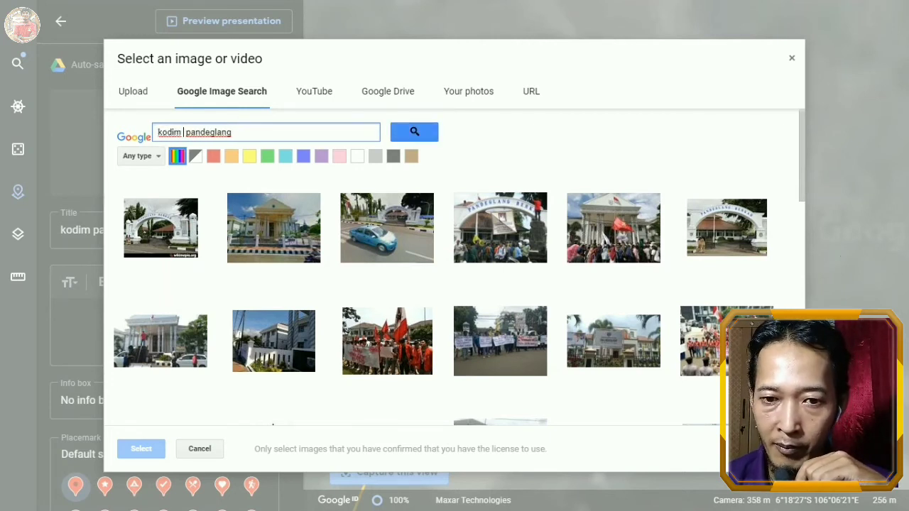
{"action": "key", "text": "Return"}
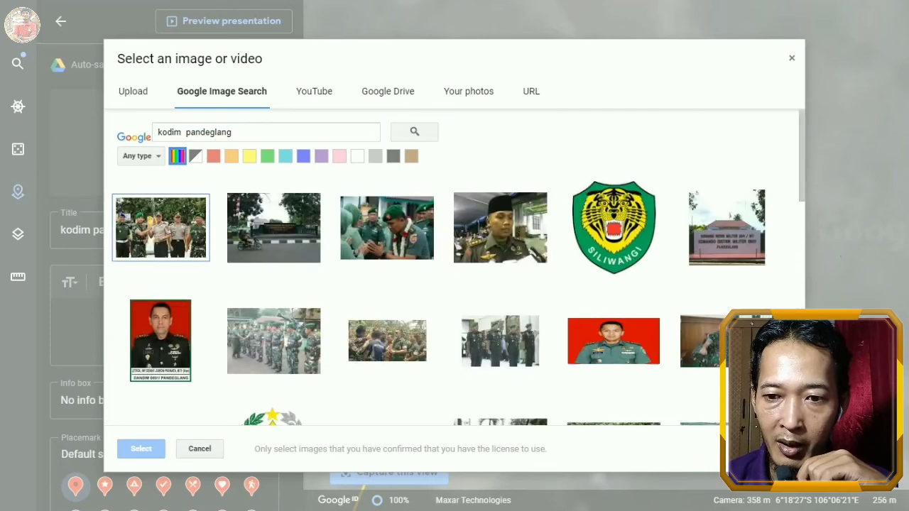
Attach the photo of the white building with a tiled roof and front porch as the kodim pandeglang placemark's first image.
{"action": "scroll", "coordinate": [387, 227], "scroll_direction": "down", "scroll_amount": 2}
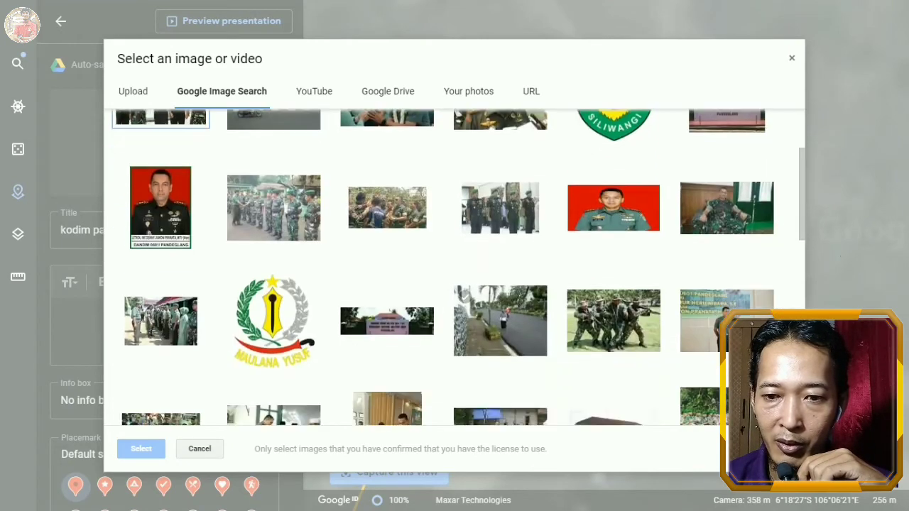
{"action": "scroll", "coordinate": [500, 320], "scroll_direction": "down", "scroll_amount": 2}
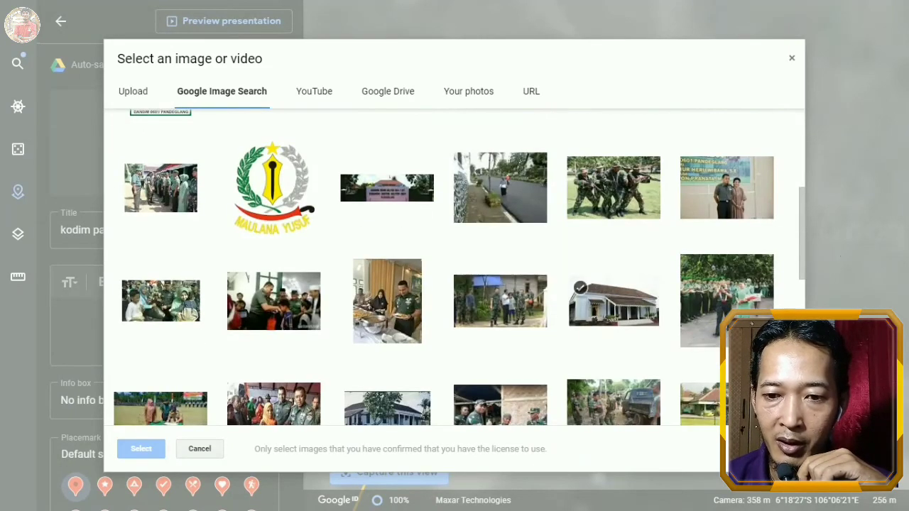
{"action": "left_click", "coordinate": [614, 301]}
{"action": "left_click", "coordinate": [141, 448]}
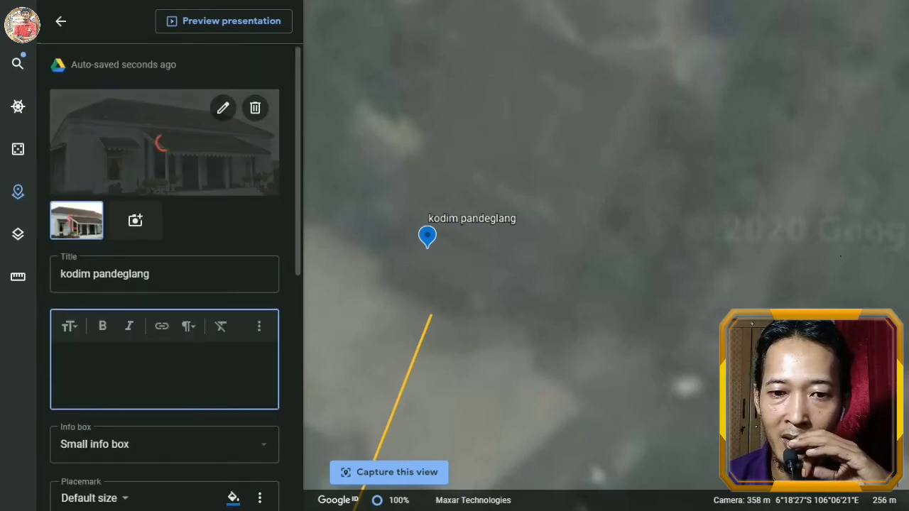
Attach the photo of the white building behind a large tree as the kodim pandeglang placemark's second image.
{"action": "left_click", "coordinate": [135, 220]}
{"action": "scroll", "coordinate": [387, 270], "scroll_direction": "down", "scroll_amount": 3}
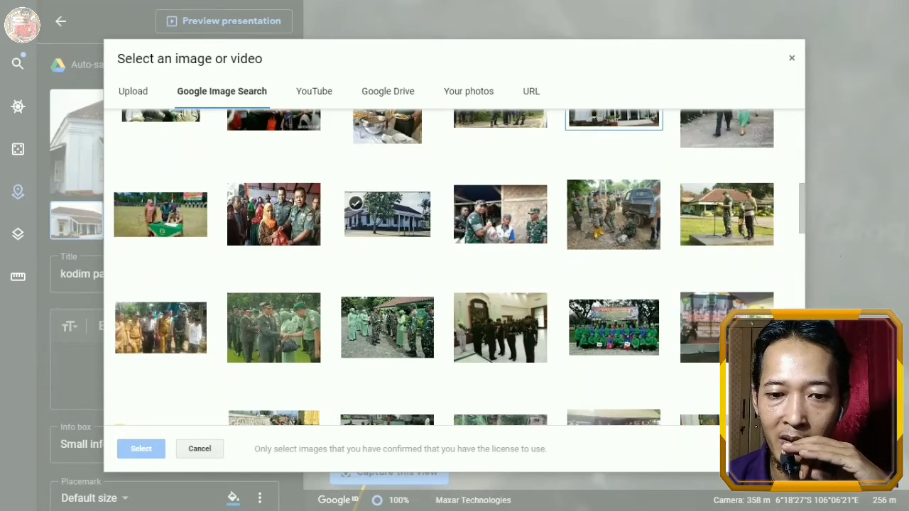
{"action": "left_click", "coordinate": [394, 210]}
{"action": "left_click", "coordinate": [141, 449]}
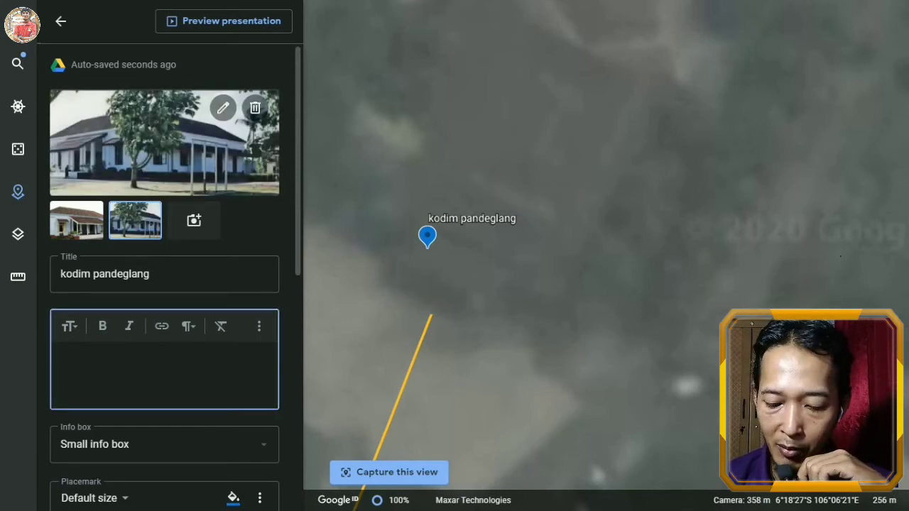
Fill the kodim pandeglang description with the placeholder text "liyfukfiytf trfkytrf ukyt" and return to the project.
{"action": "type", "text": "liyfuk"}
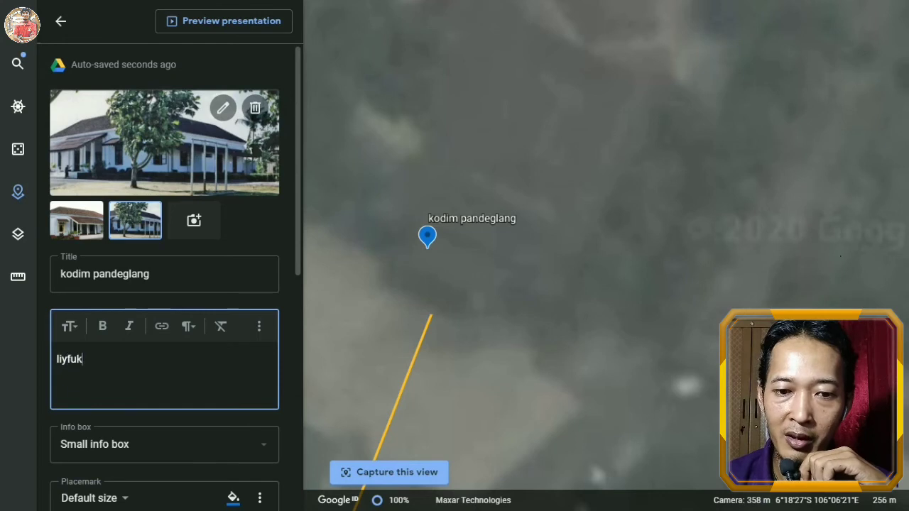
{"action": "type", "text": "fiytf trfkytrf ukyt"}
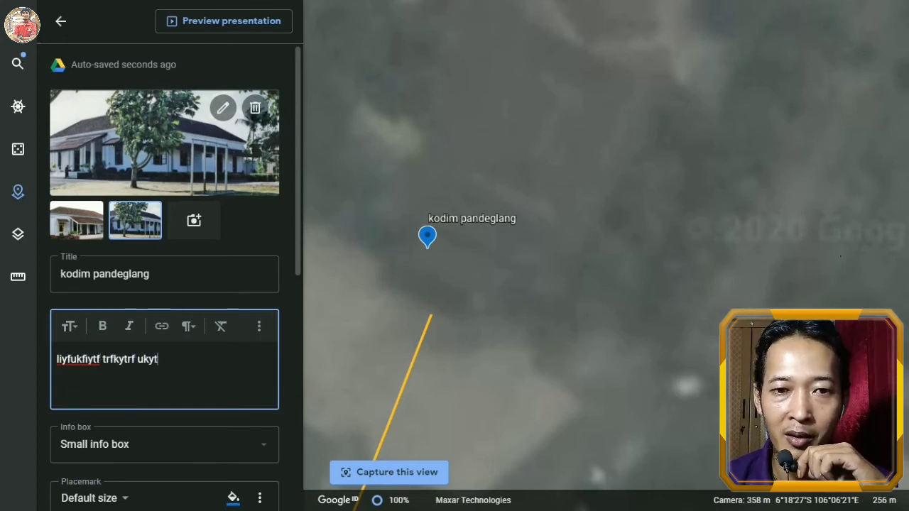
{"action": "left_click", "coordinate": [61, 21]}
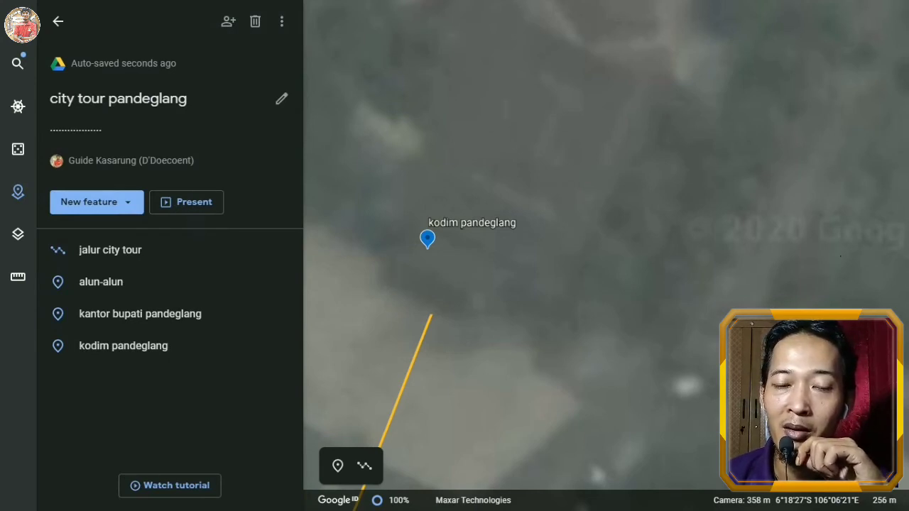
Reopen the city tour pandeglang project from the project list and start its presentation.
{"action": "left_click", "coordinate": [58, 21]}
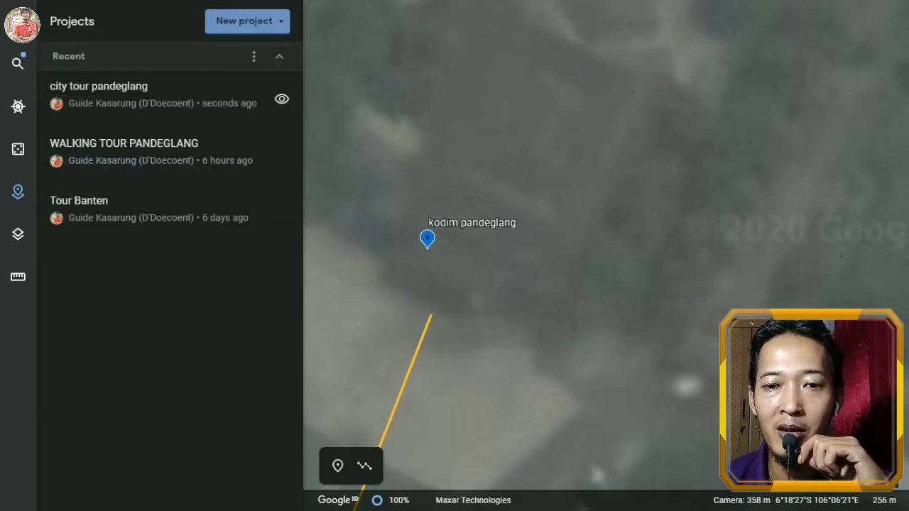
{"action": "left_click", "coordinate": [128, 93]}
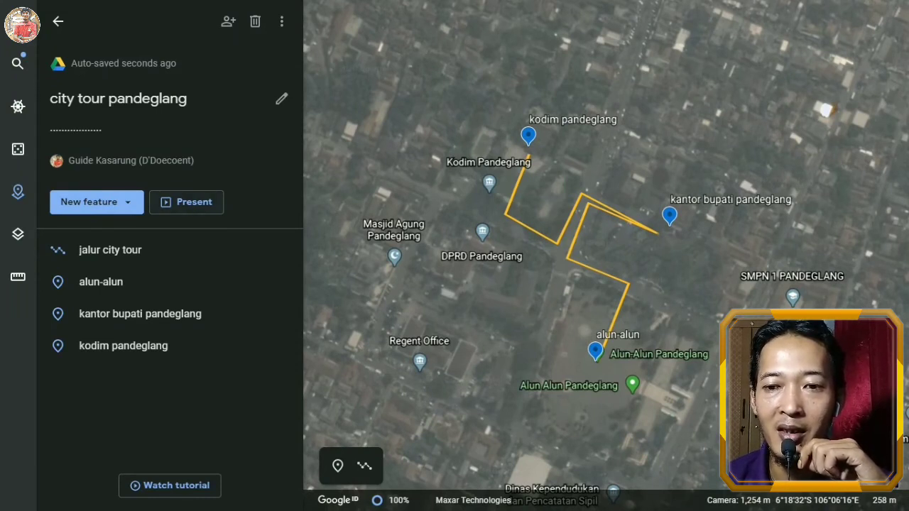
{"action": "left_click", "coordinate": [186, 202]}
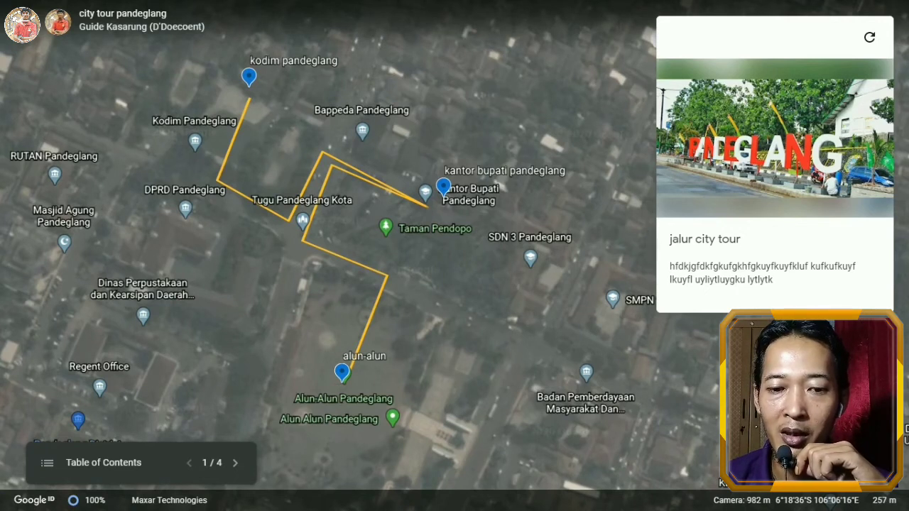
Choose the jalur city tour slide from the presentation's table of contents and view its image enlarged.
{"action": "left_click", "coordinate": [47, 463]}
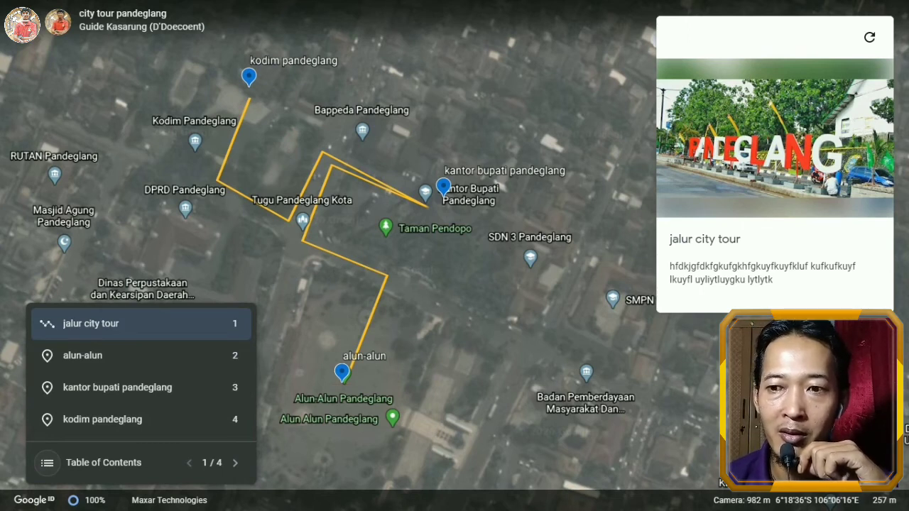
{"action": "left_click", "coordinate": [209, 323]}
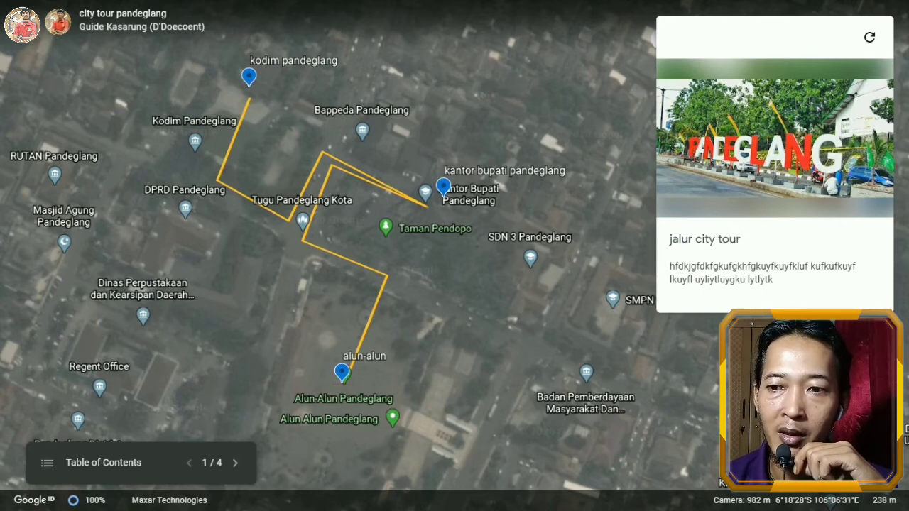
{"action": "left_click", "coordinate": [774, 138]}
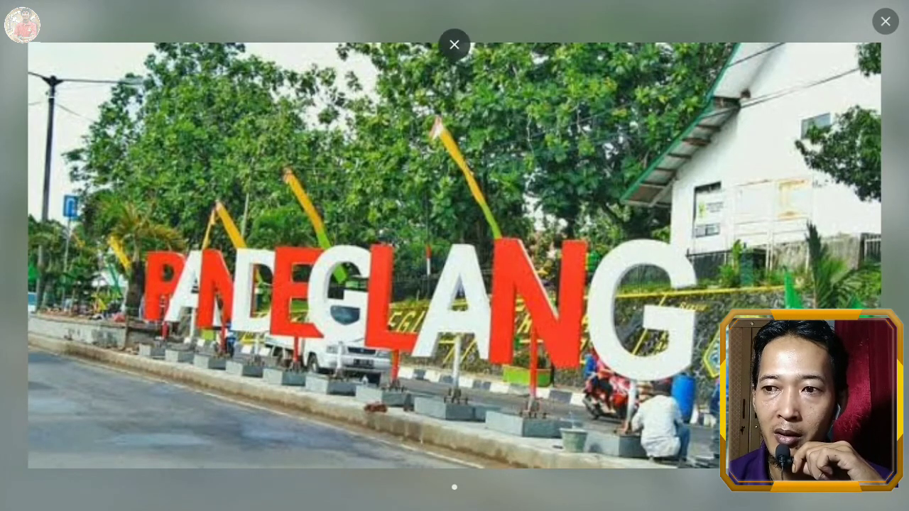
{"action": "left_click", "coordinate": [886, 21]}
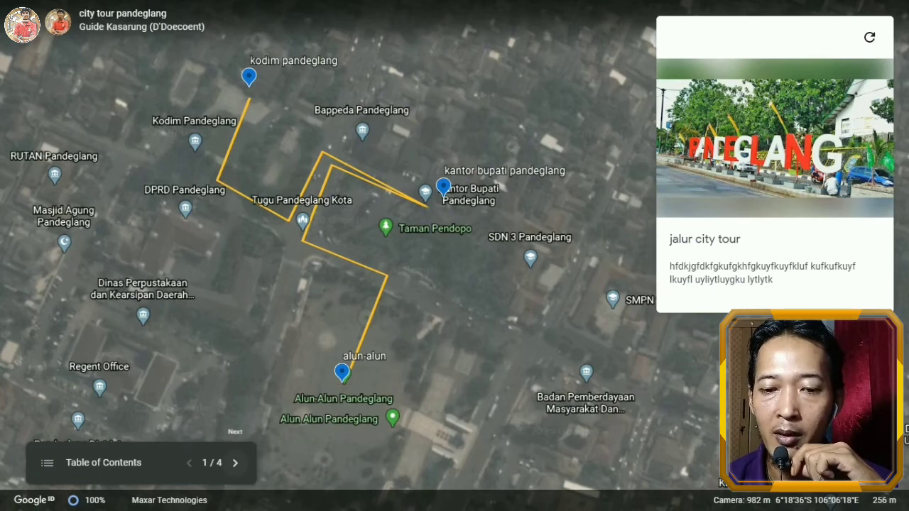
Advance to the alun-alun slide and browse its three images at full size.
{"action": "left_click", "coordinate": [235, 462]}
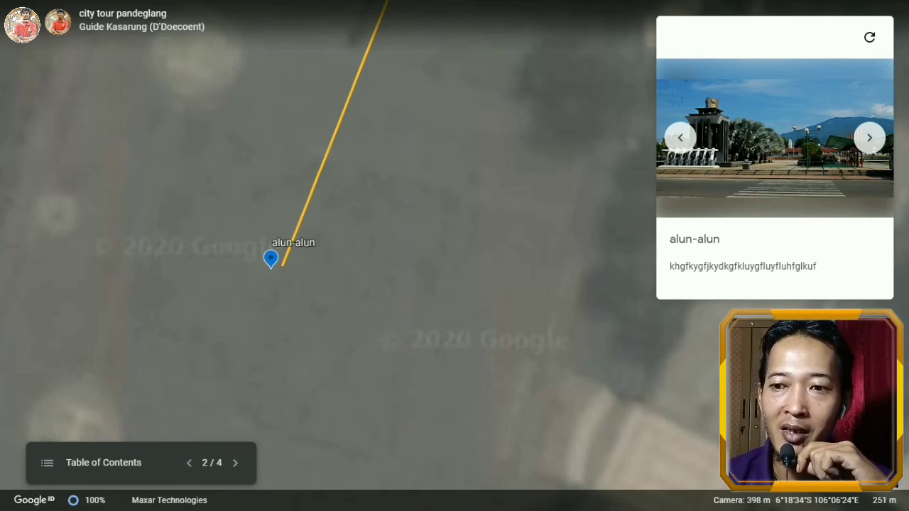
{"action": "left_click", "coordinate": [775, 138]}
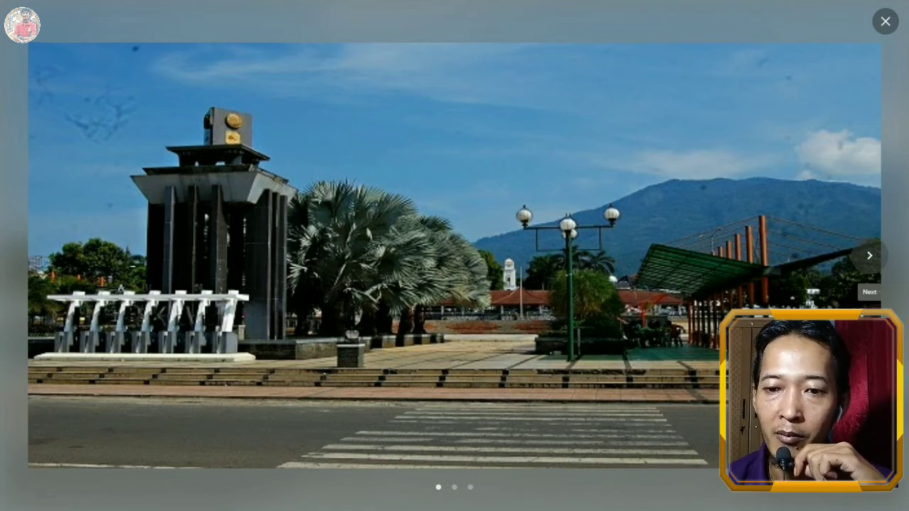
{"action": "left_click", "coordinate": [869, 256]}
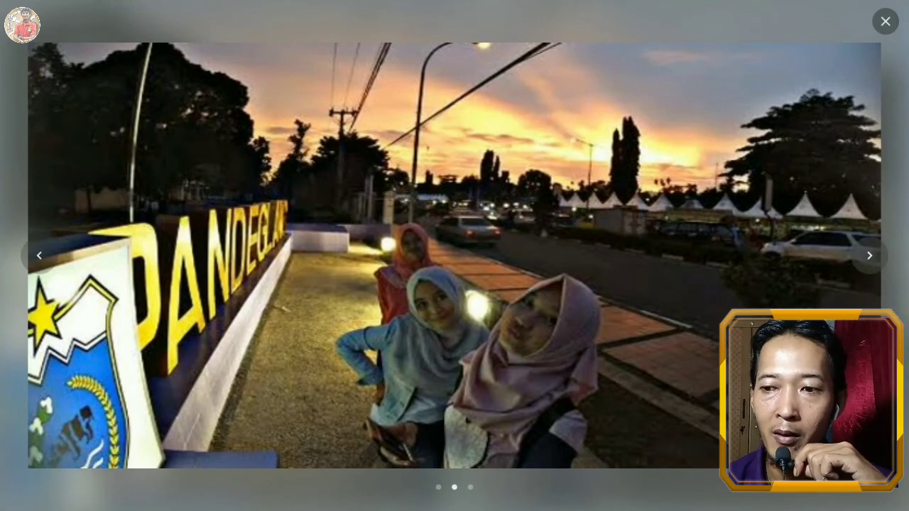
{"action": "left_click", "coordinate": [870, 256]}
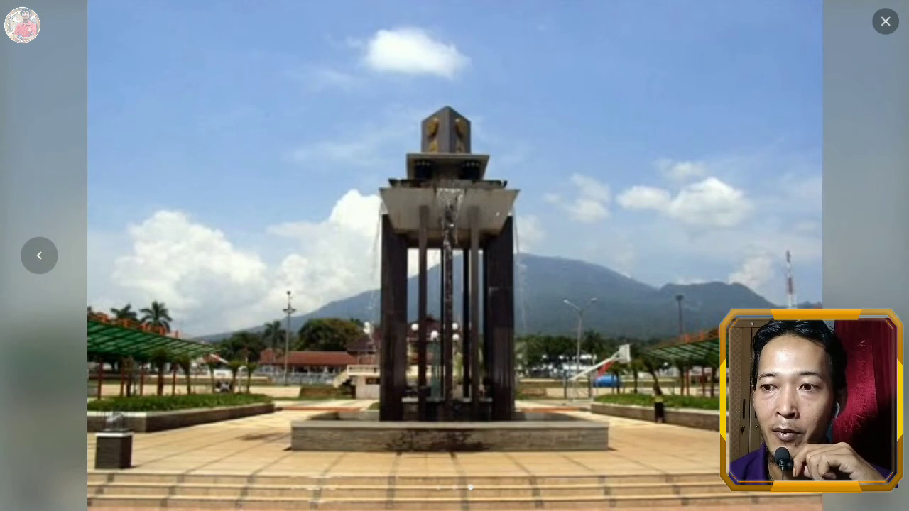
{"action": "left_click", "coordinate": [886, 22]}
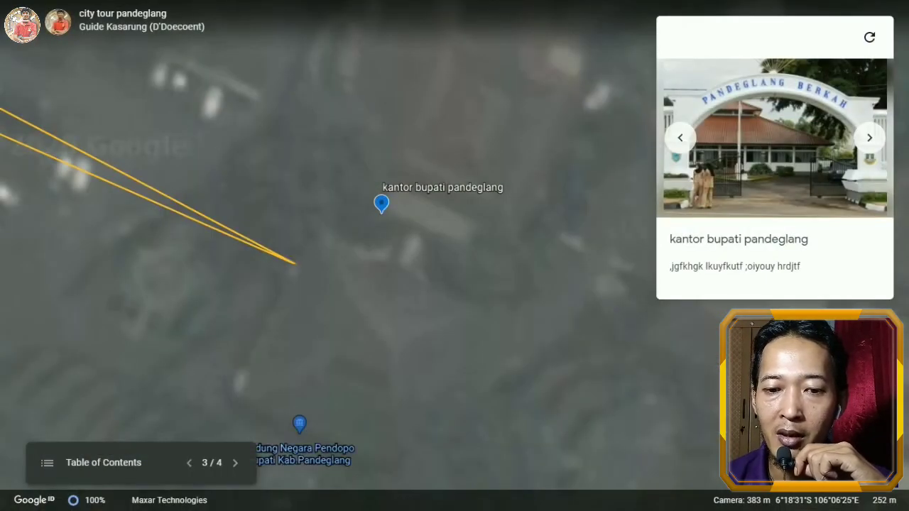
Step between the kantor bupati pandeglang and kodim pandeglang slides to check their images and descriptions, ending on the kodim slide.
{"action": "left_click", "coordinate": [235, 462]}
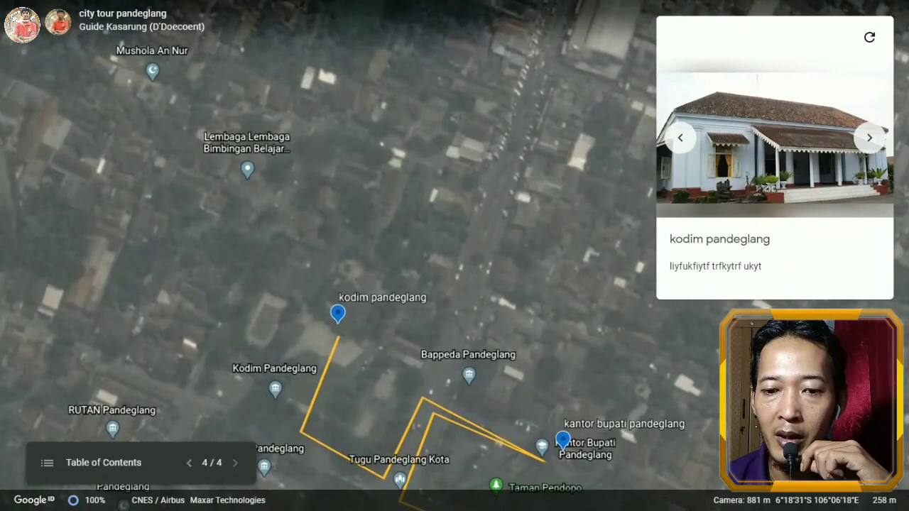
{"action": "left_click", "coordinate": [189, 463]}
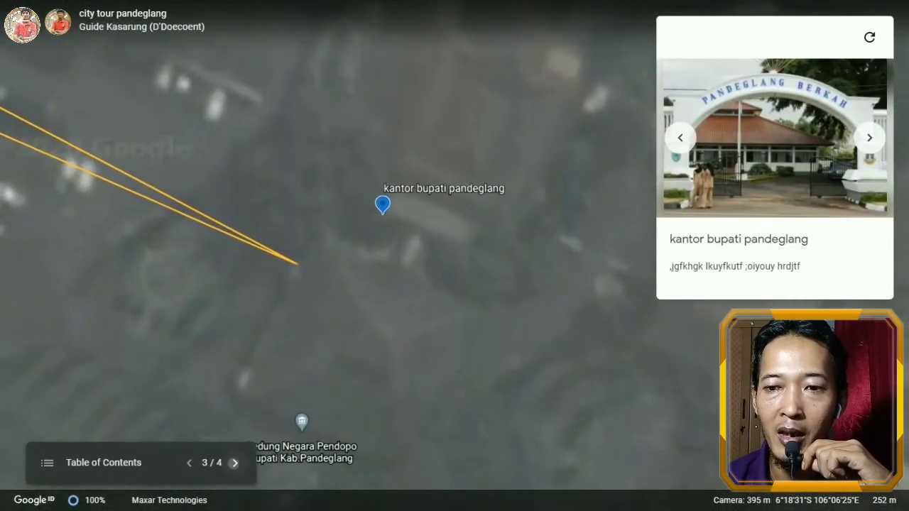
{"action": "left_click", "coordinate": [234, 463]}
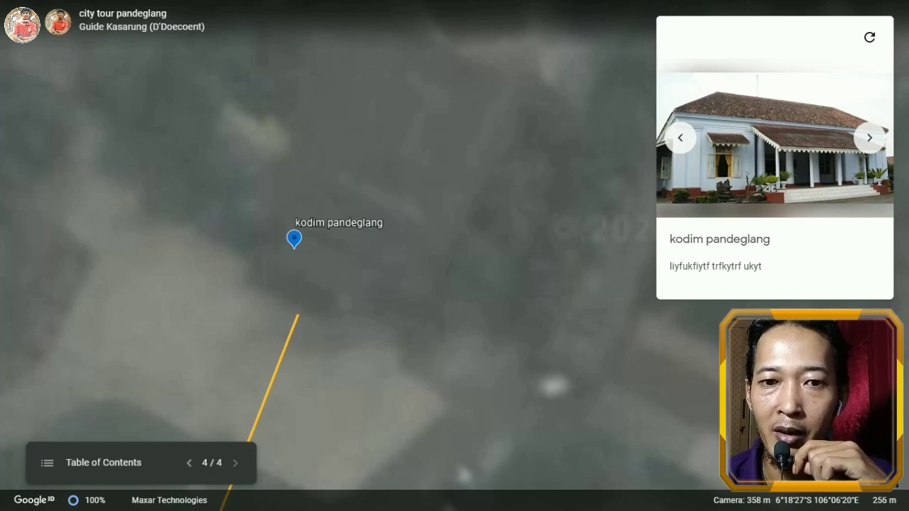
Exit the presentation and go back from the city tour pandeglang project to the project list.
{"action": "left_click", "coordinate": [19, 23]}
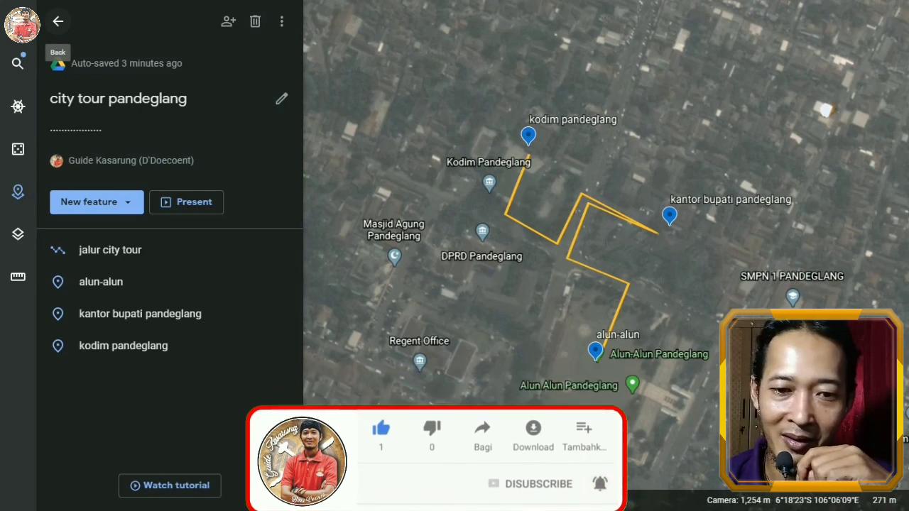
{"action": "mouse_move", "coordinate": [60, 2]}
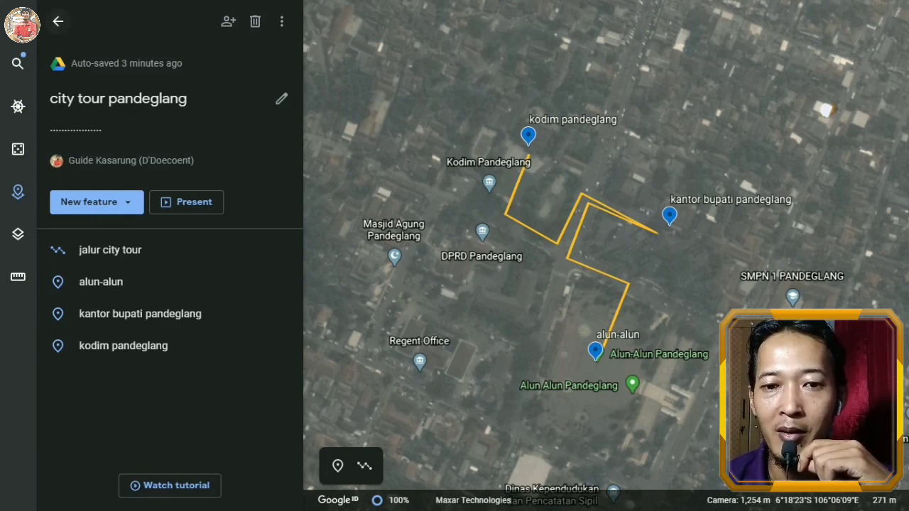
{"action": "left_click", "coordinate": [57, 21]}
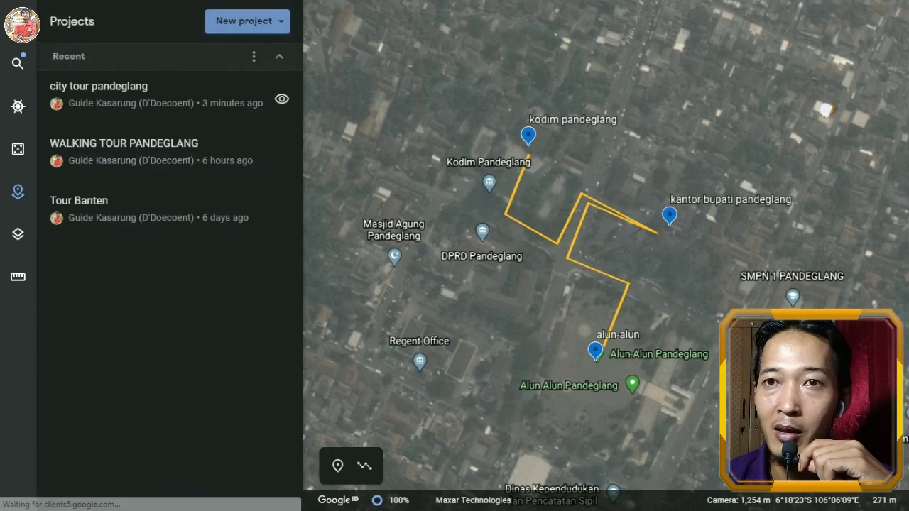